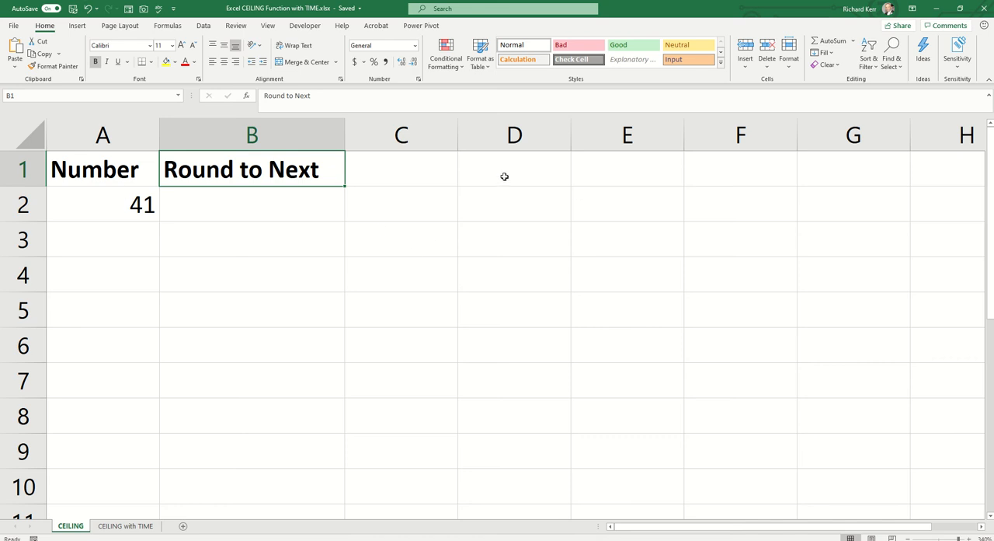
Step: Enter 10 in cell C1 as the rounding multiple beside the Round to Next header
left_click(406, 165)
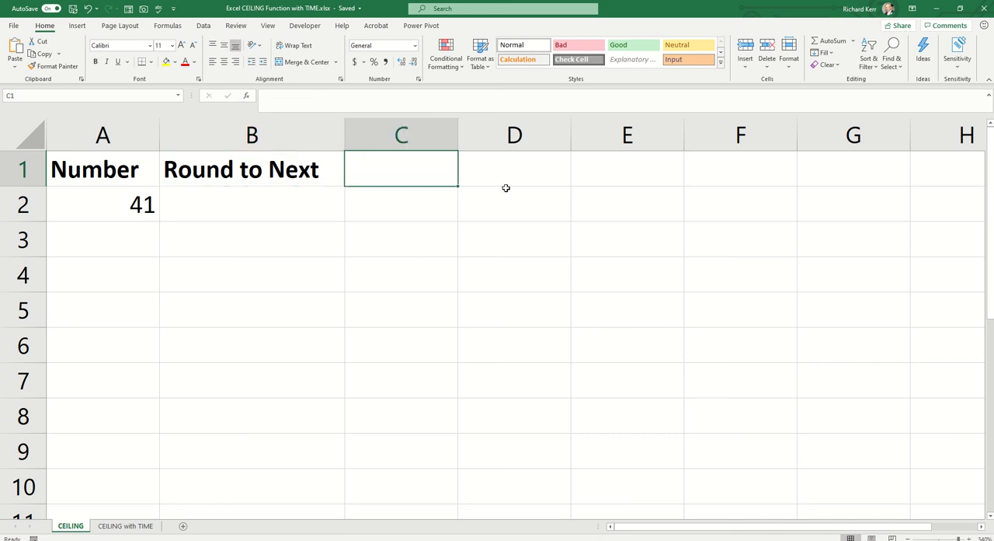
type("10")
key("Return")
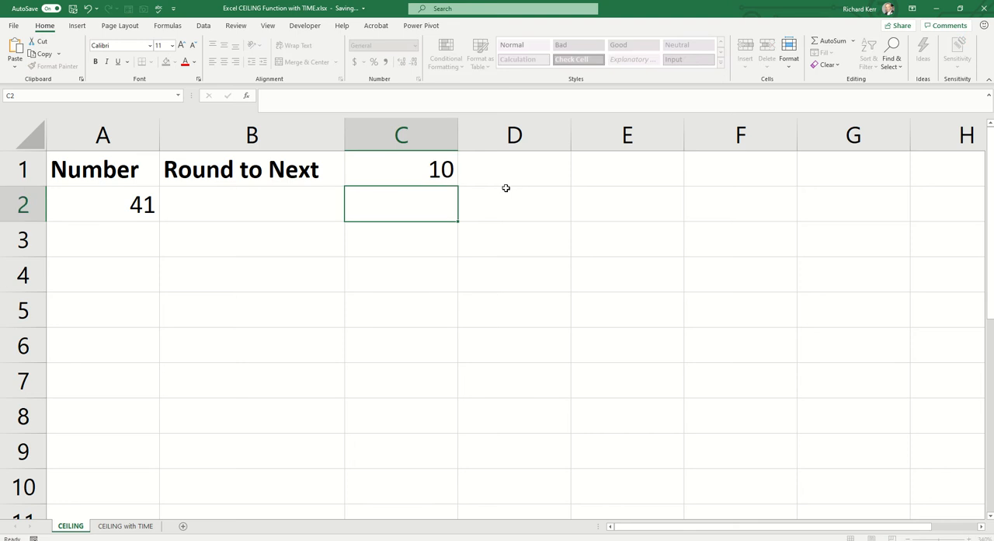
key("Up")
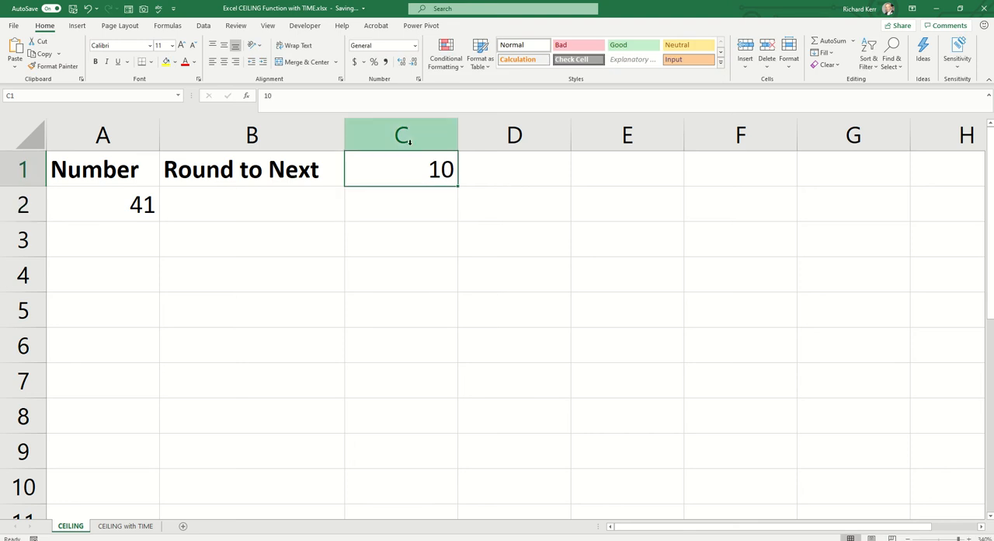
Step: Change the header in B1 to "Round Up to Next" and widen column B to fit it
left_click(236, 172)
double_click(235, 173)
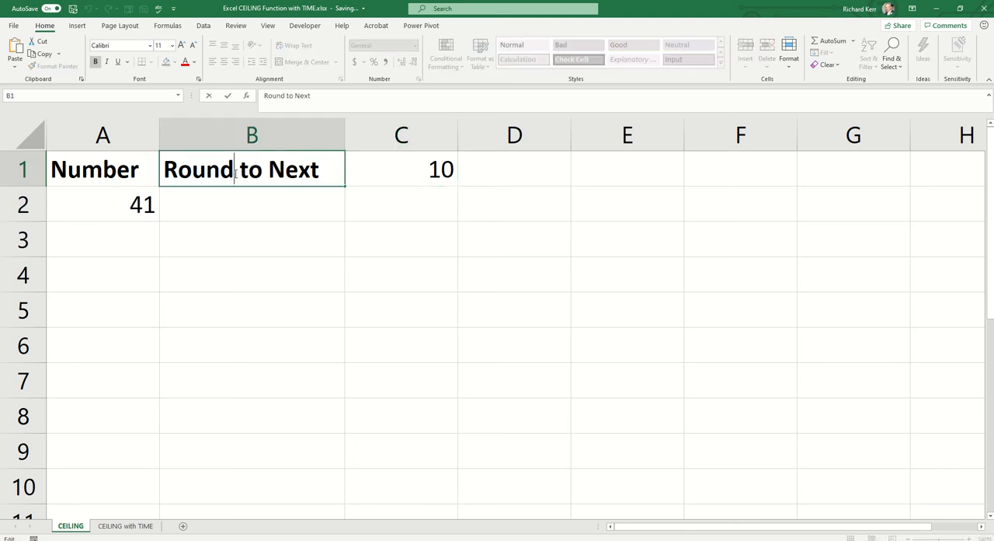
type("Up")
key("Return")
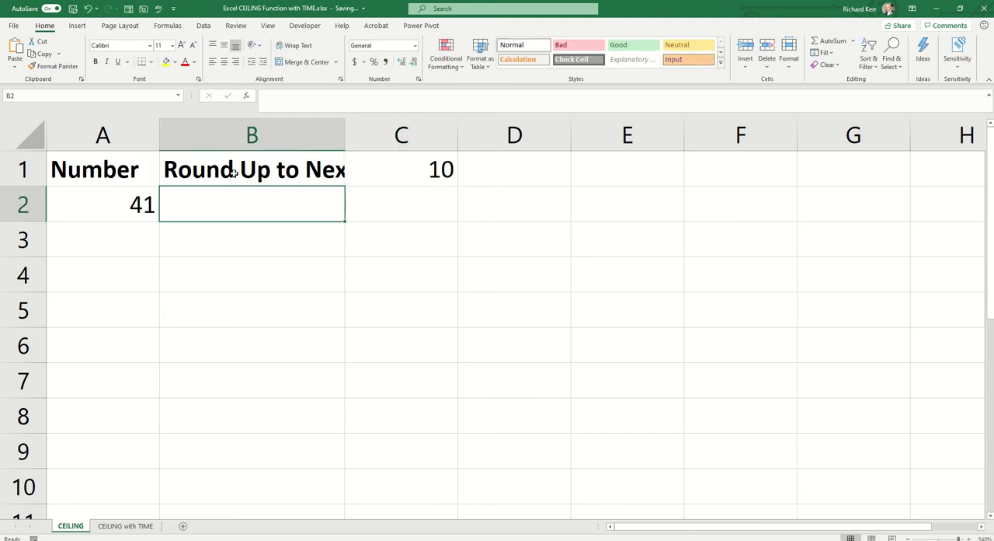
left_click_drag(345, 132, 388, 132)
left_click(449, 169)
Step: Enter the formula =CEILING(A2,C1) in cell B2 to round the number up to the multiple in C1
left_click(256, 207)
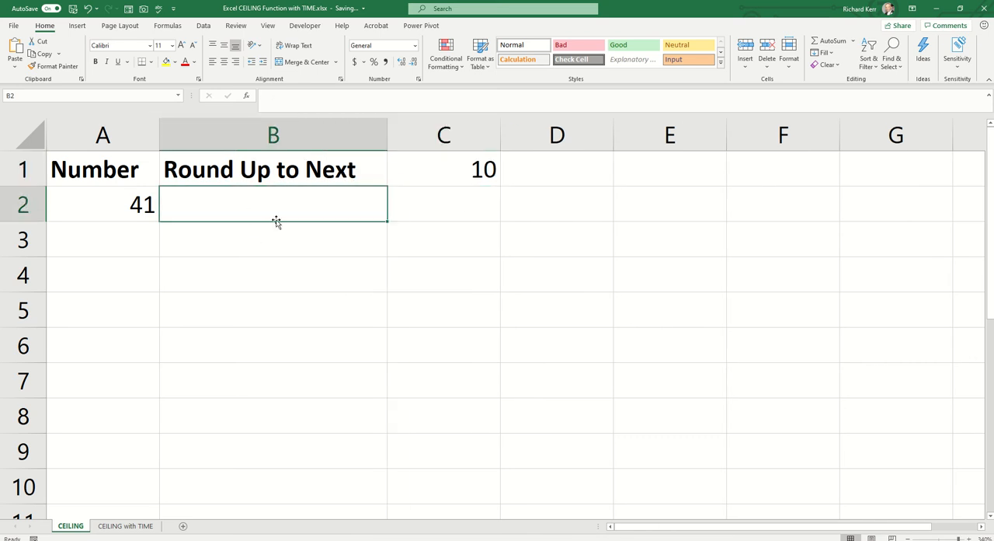
type("=")
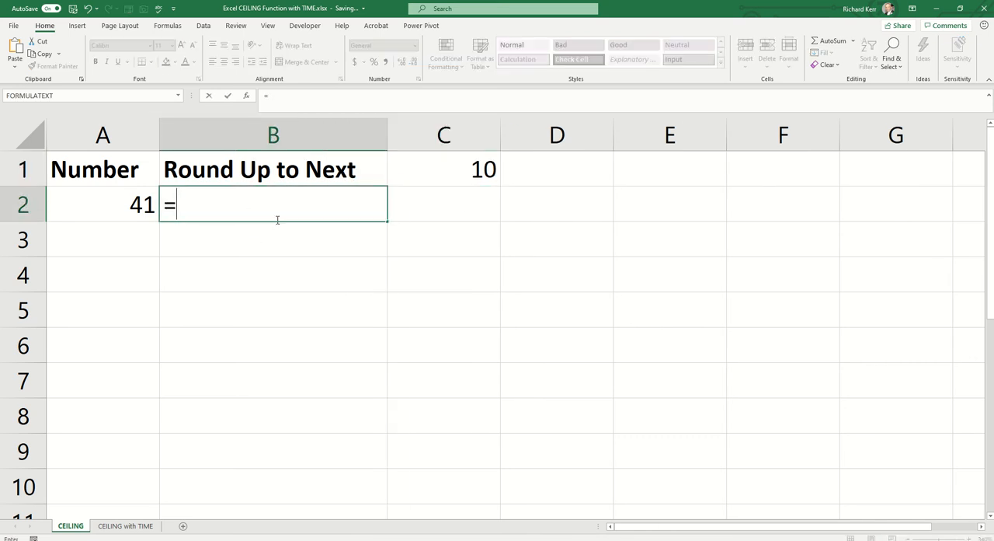
type("cei")
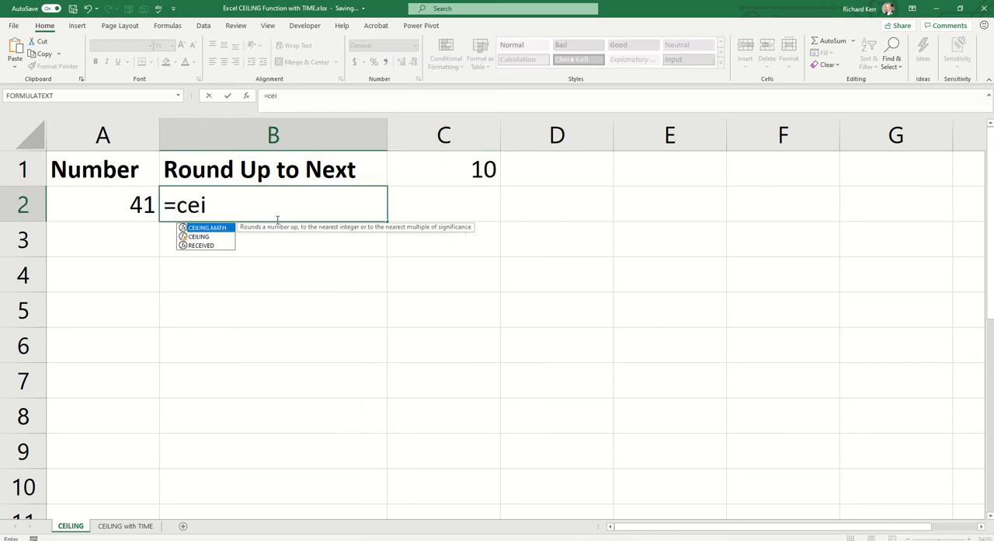
key("Down")
key("Down")
key("Up")
key("Tab")
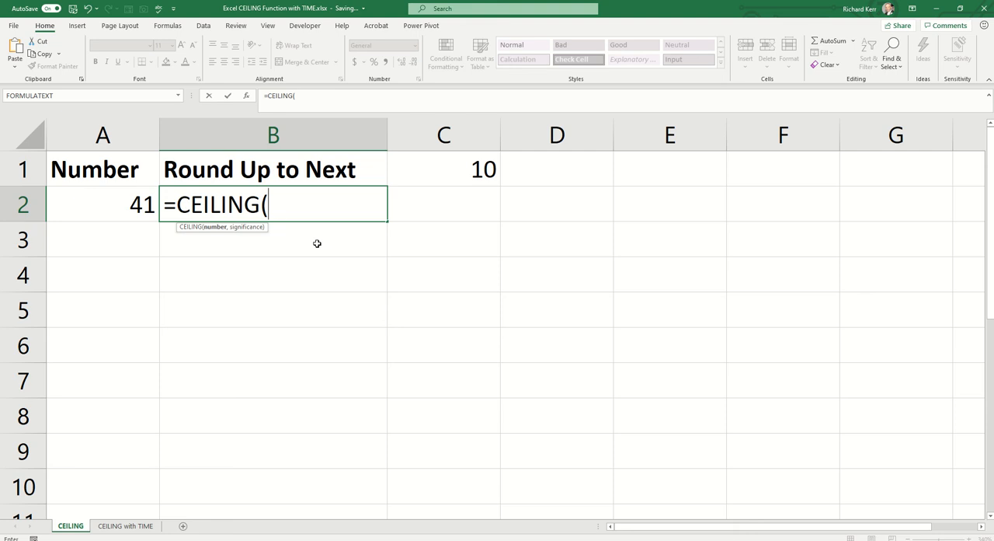
left_click(128, 204)
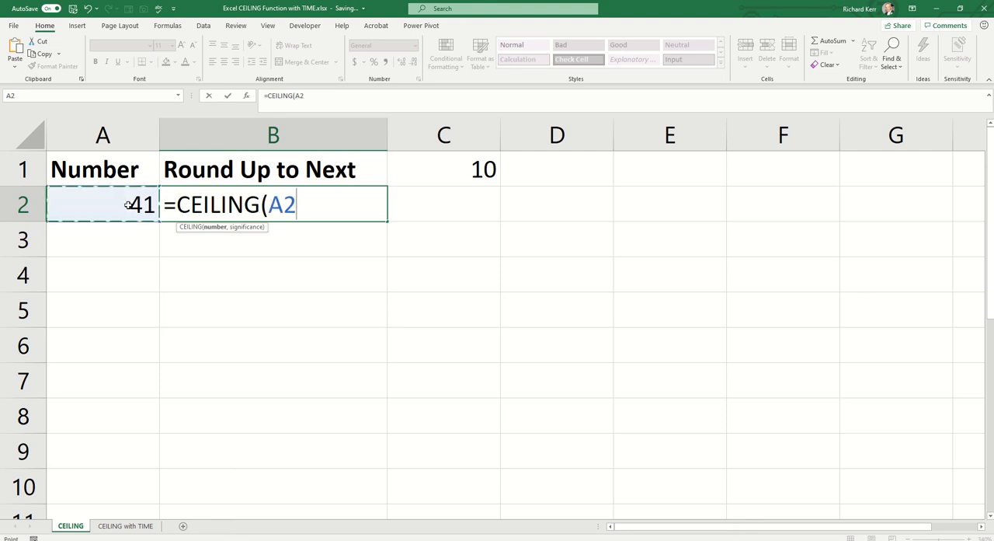
type(",")
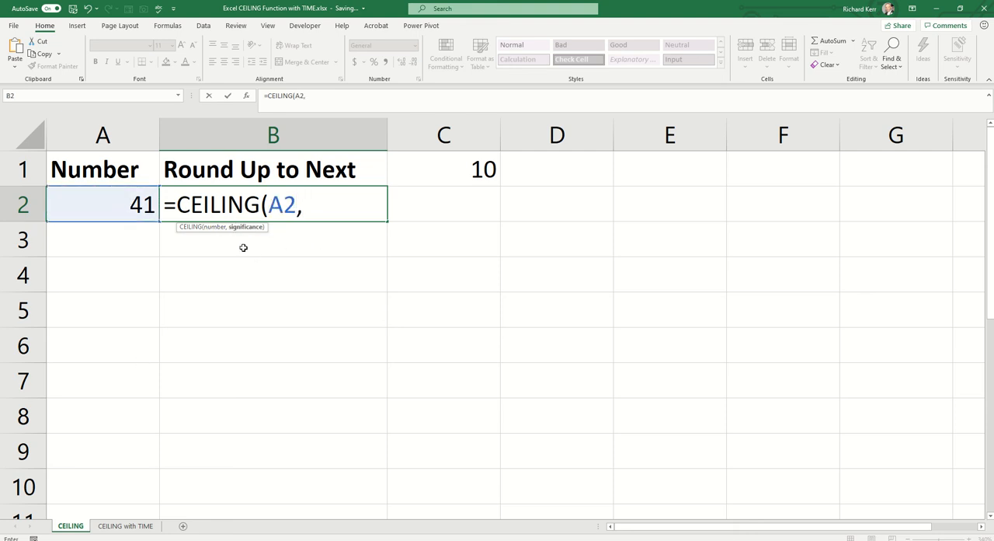
left_click(467, 165)
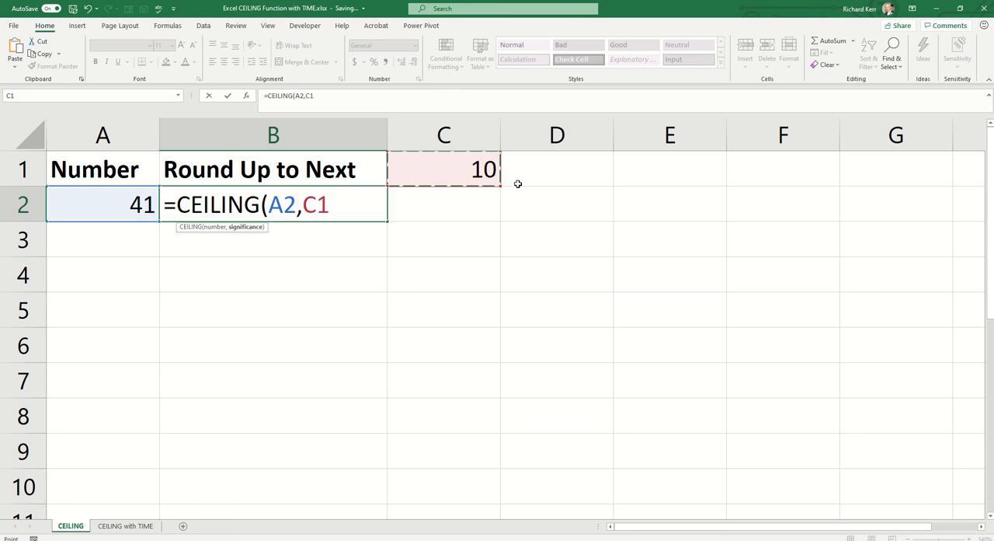
type(")")
key("ctrl+Return")
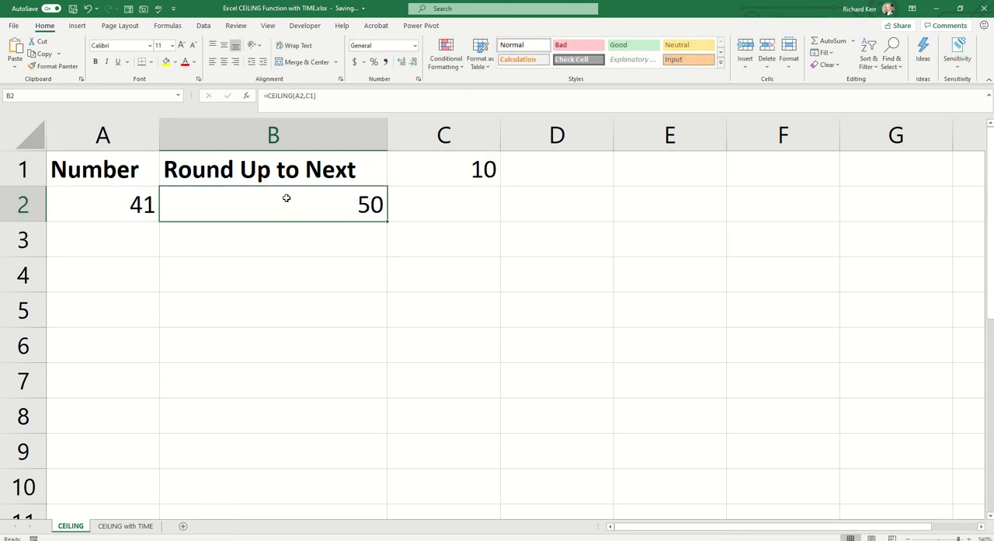
Step: Test the rounding formula by setting the number in A2 to 49 and then to 53
left_click(81, 194)
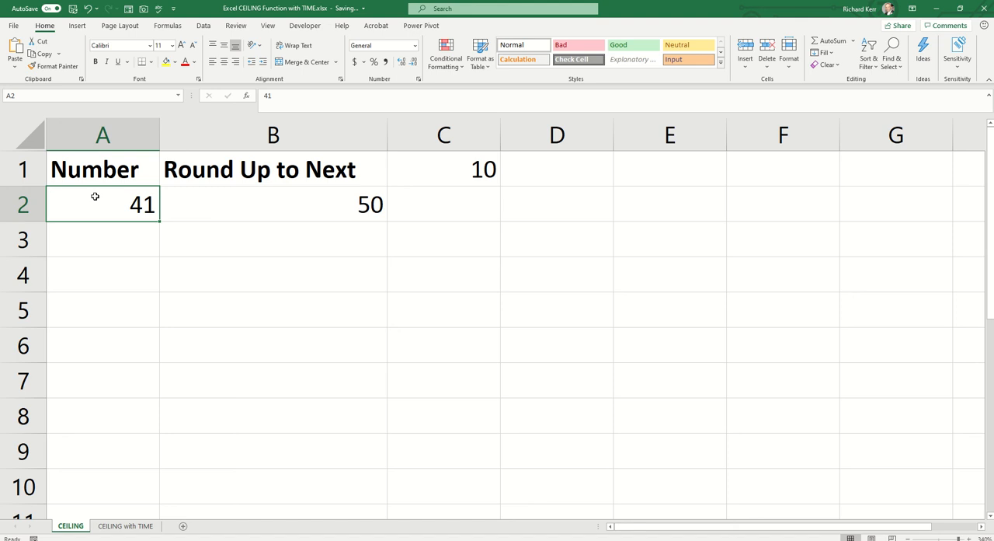
type("49")
key("Return")
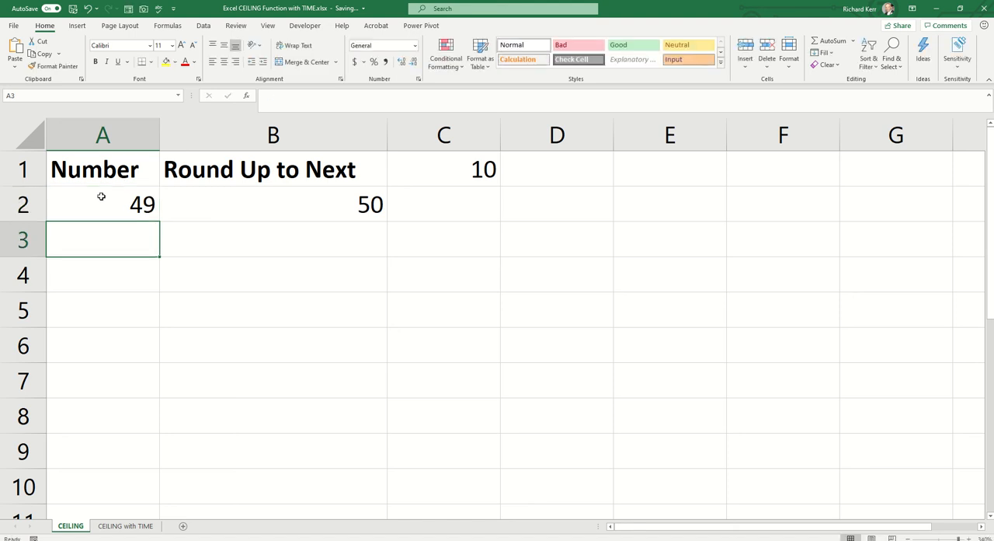
left_click(101, 196)
type("53")
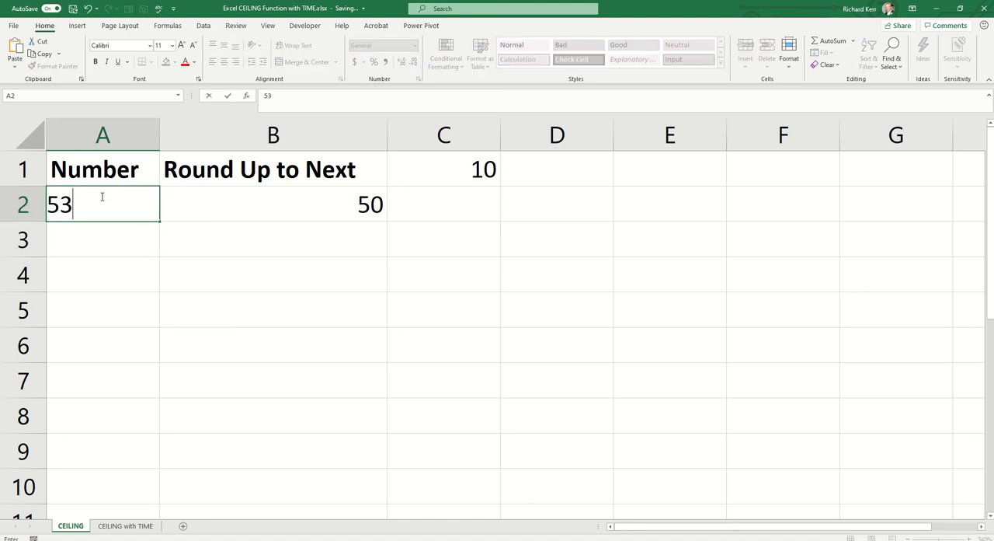
key("Return")
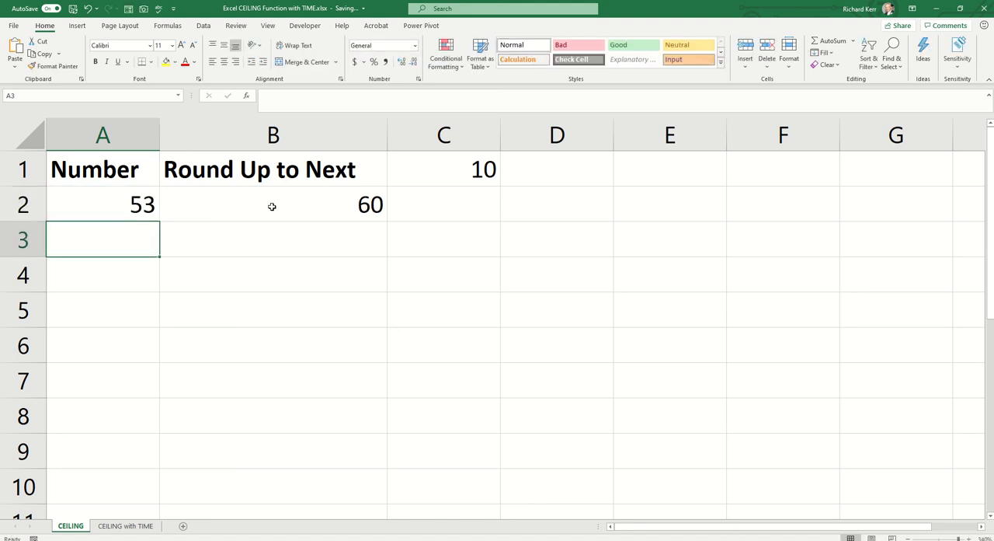
Step: Set the rounding multiple in C1 to 15 and the number in A2 to 71
left_click(452, 168)
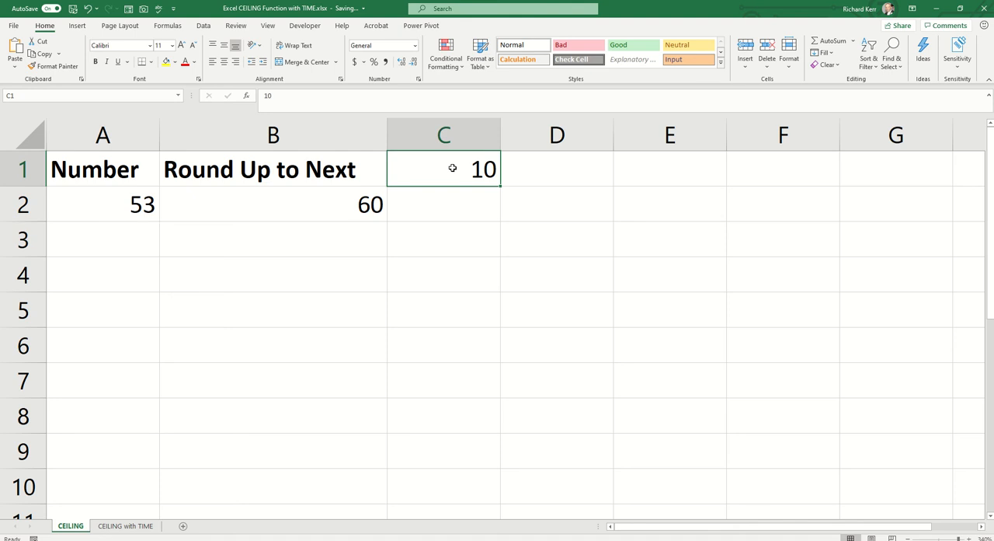
type("15")
key("Return")
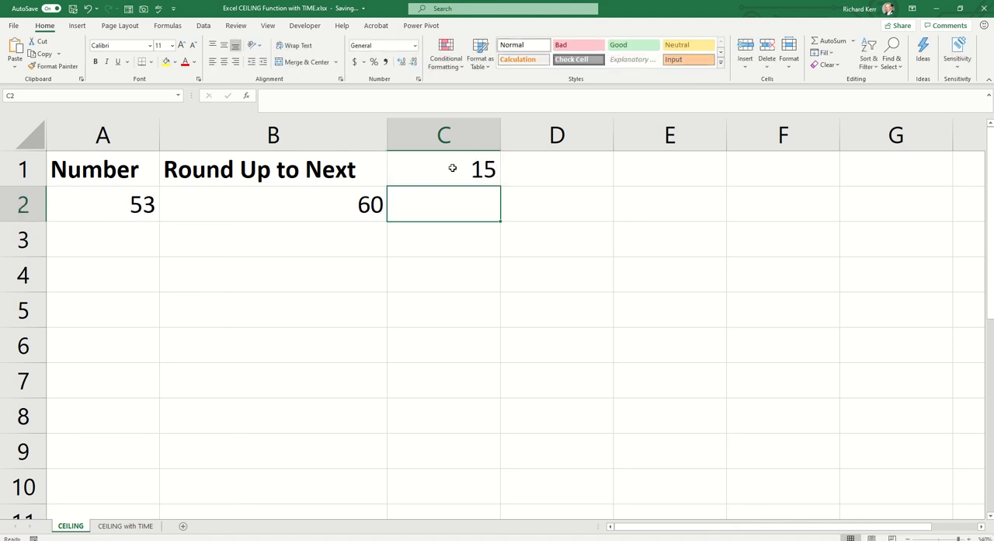
key("Left")
key("Left")
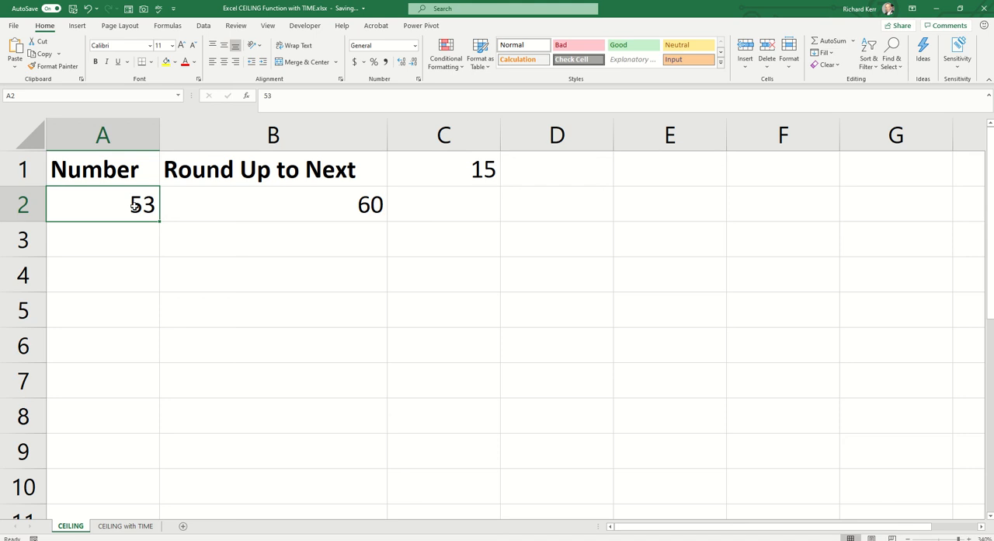
type("71")
key("Return")
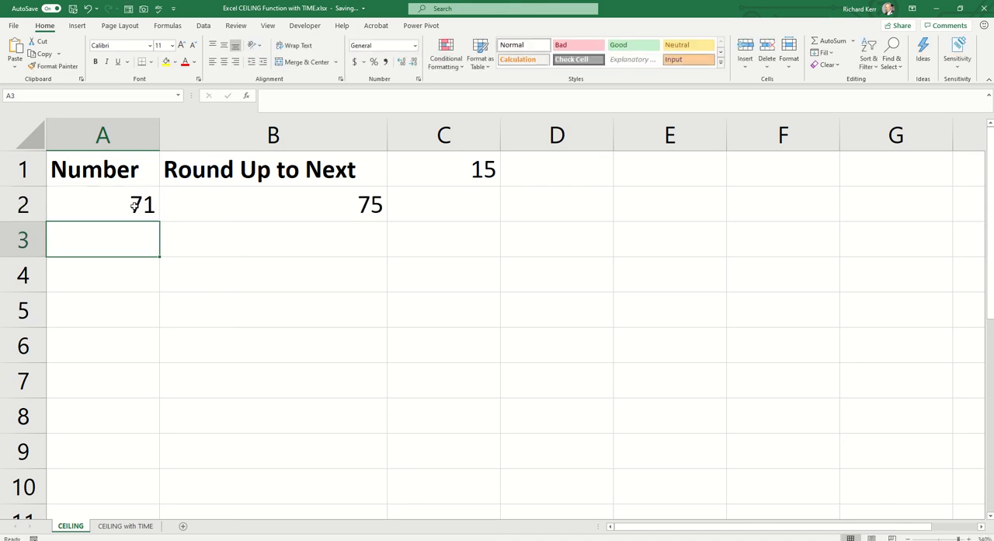
left_click(86, 206)
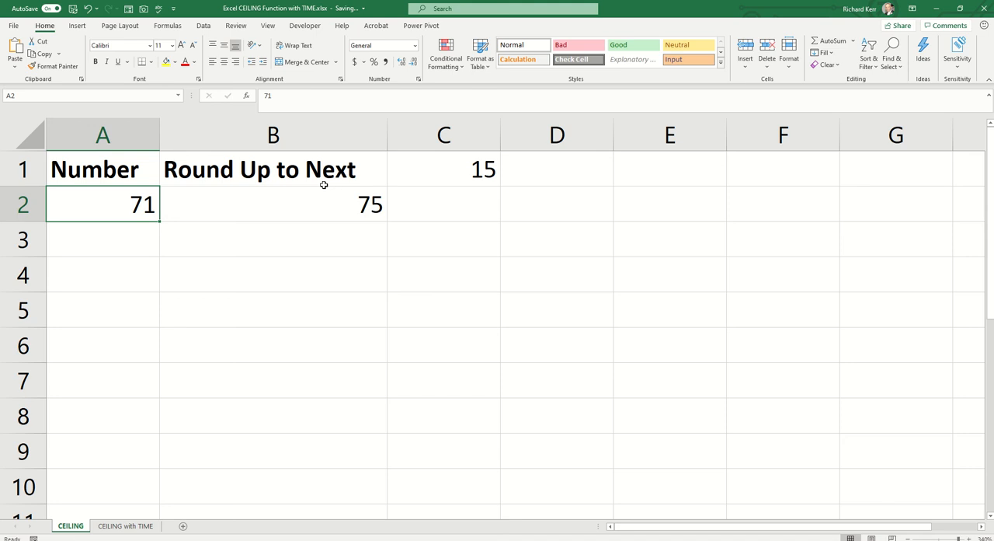
Step: On the CEILING with TIME sheet, bold the headers in A1:B1 and widen column A to fit its heading
left_click(139, 527)
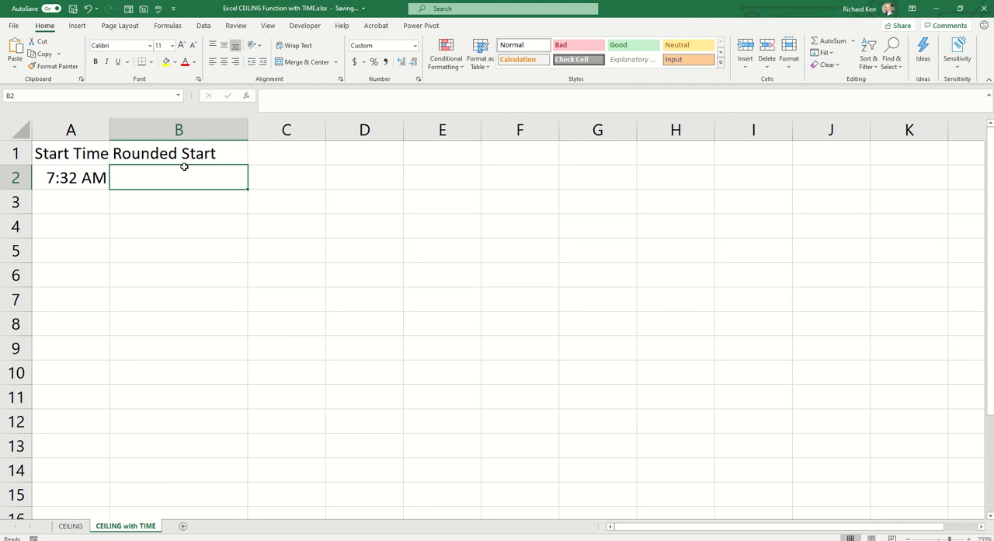
left_click_drag(94, 155, 172, 142)
key("ctrl+b")
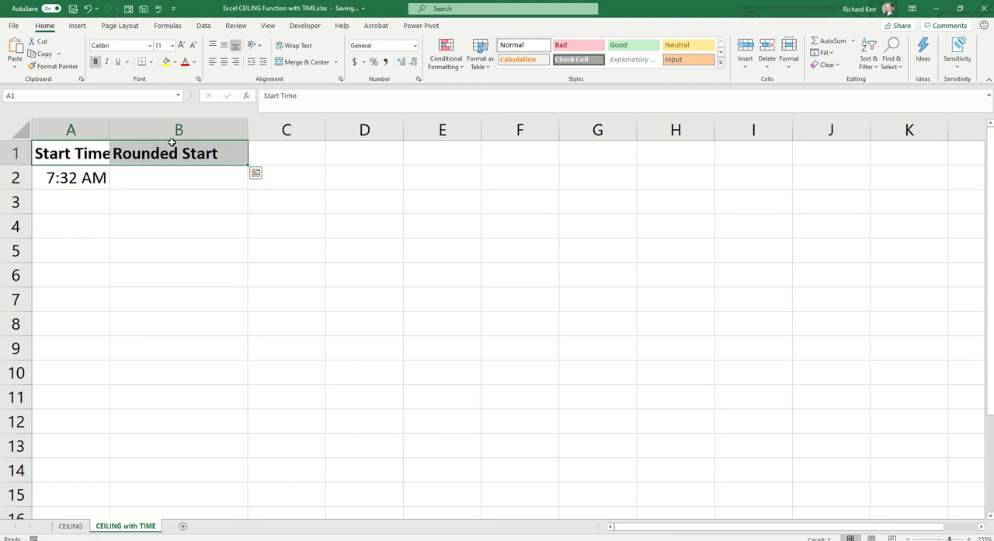
left_click_drag(113, 128, 127, 132)
Step: Enter the formula =CEILING(MINUTE(A2),15) in cell B2 to round the start time's minutes up to the next 15
left_click(171, 180)
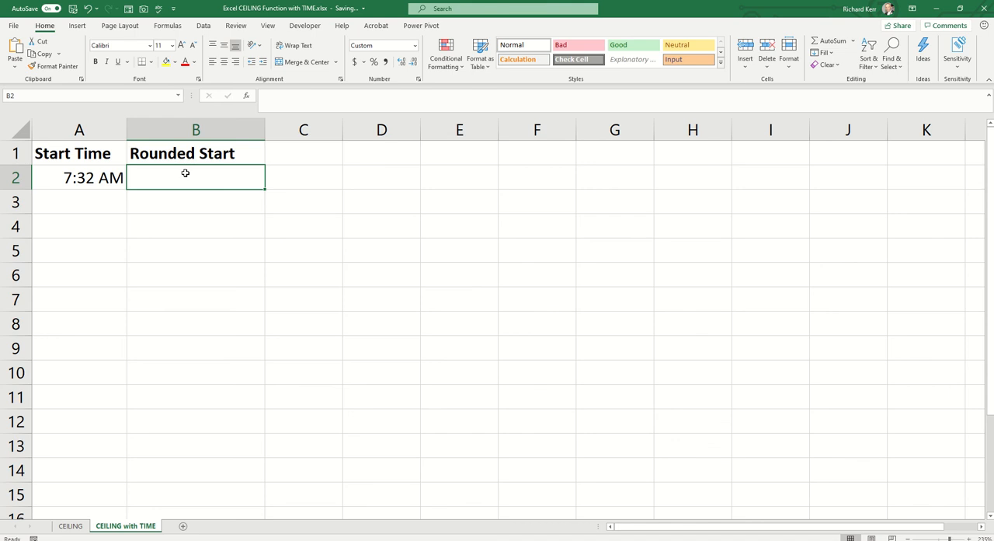
type("=ceil")
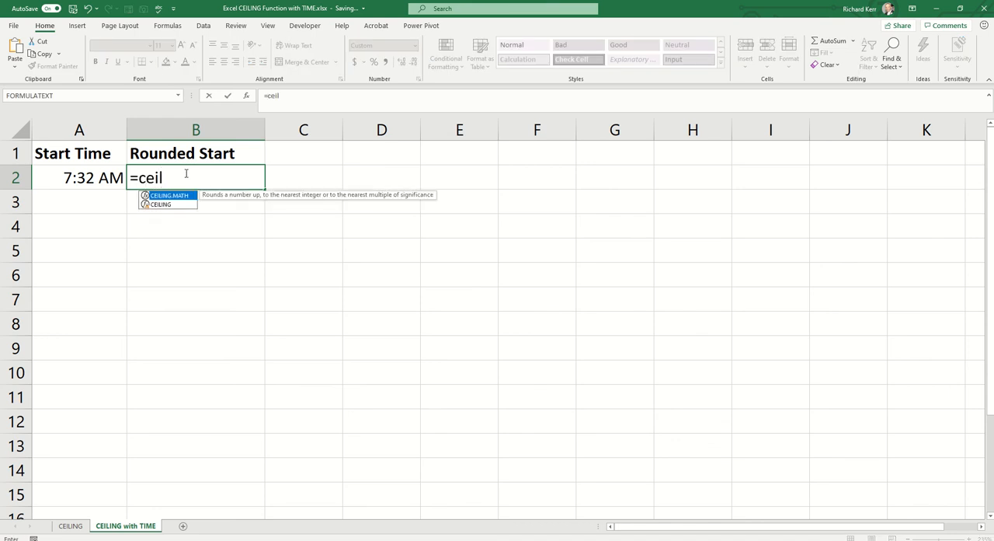
key("Tab")
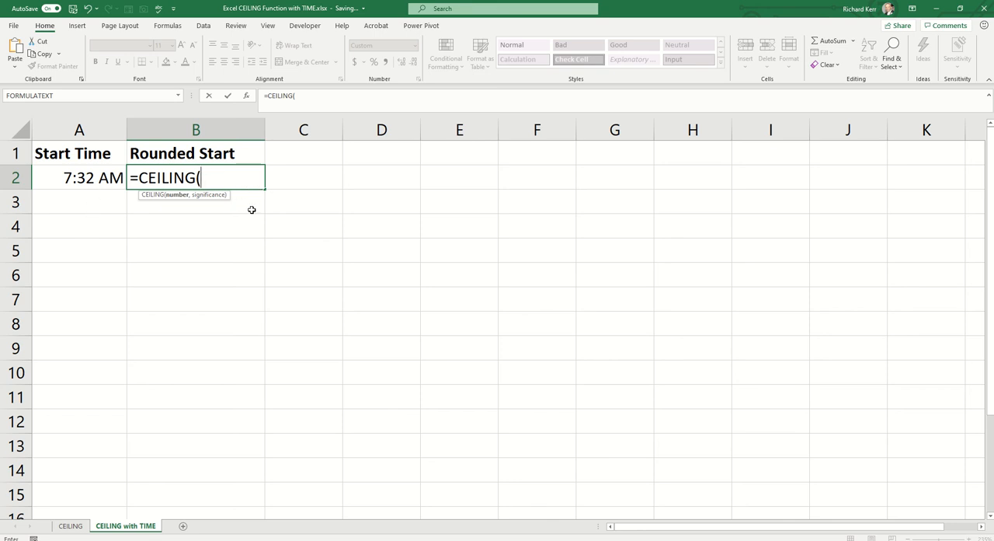
type("minut(")
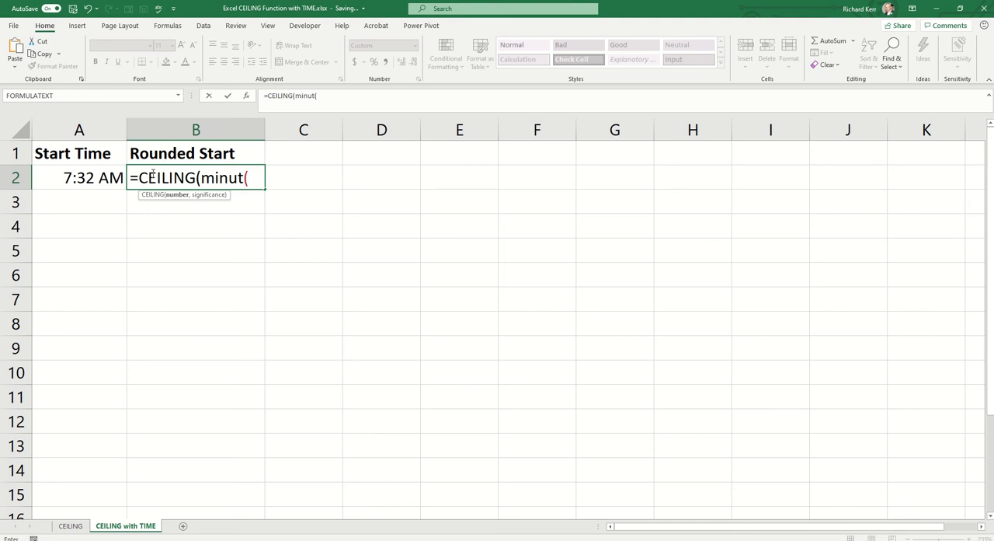
key("BackSpace")
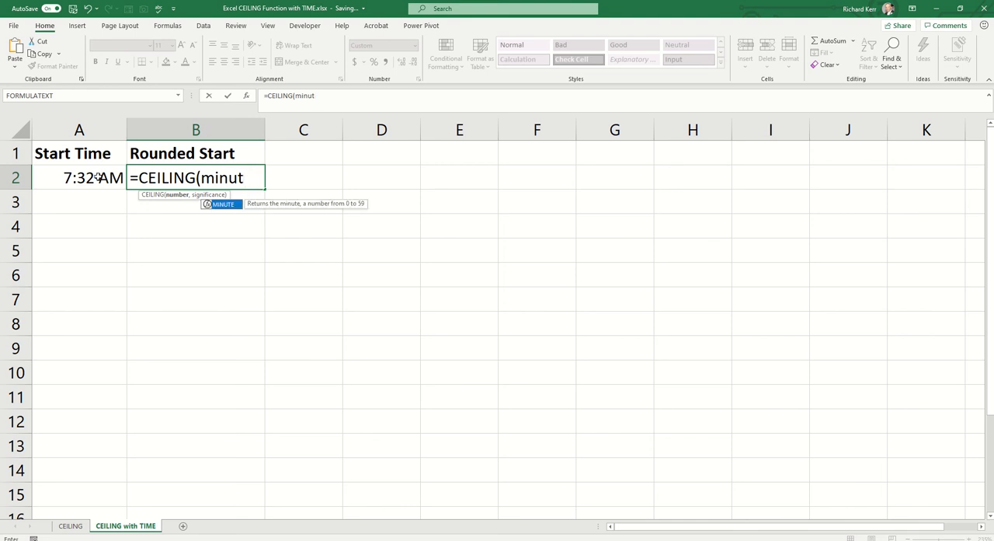
type("e(")
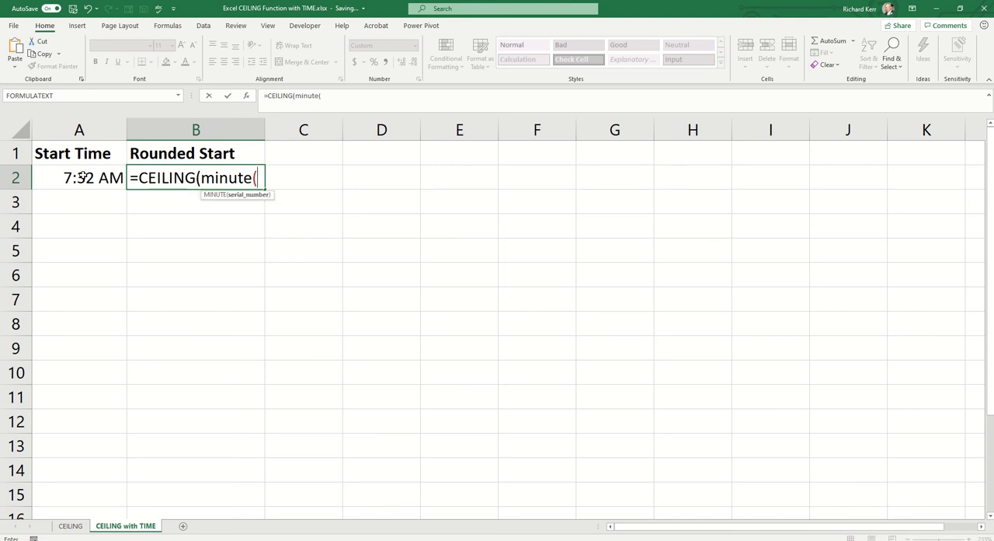
left_click(82, 179)
type(")")
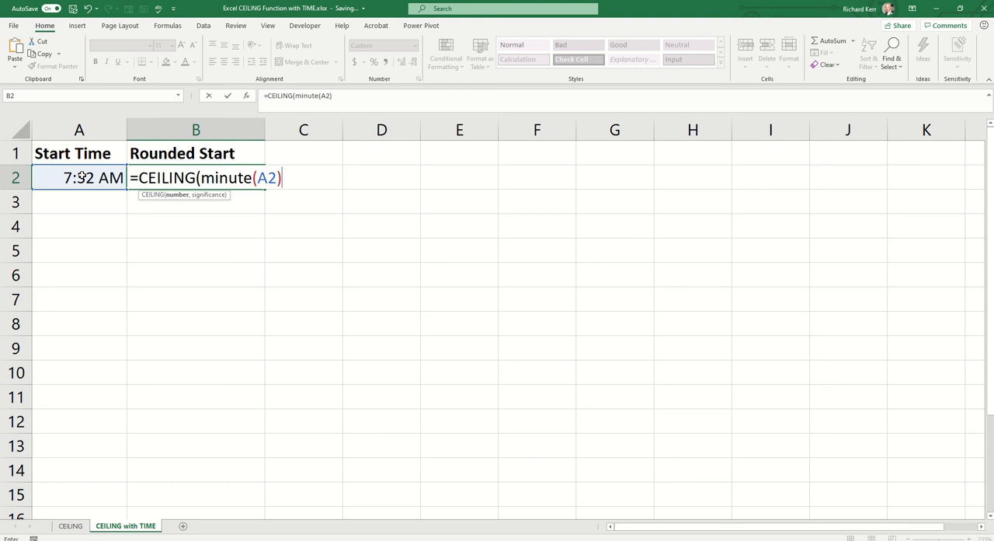
type(",15)")
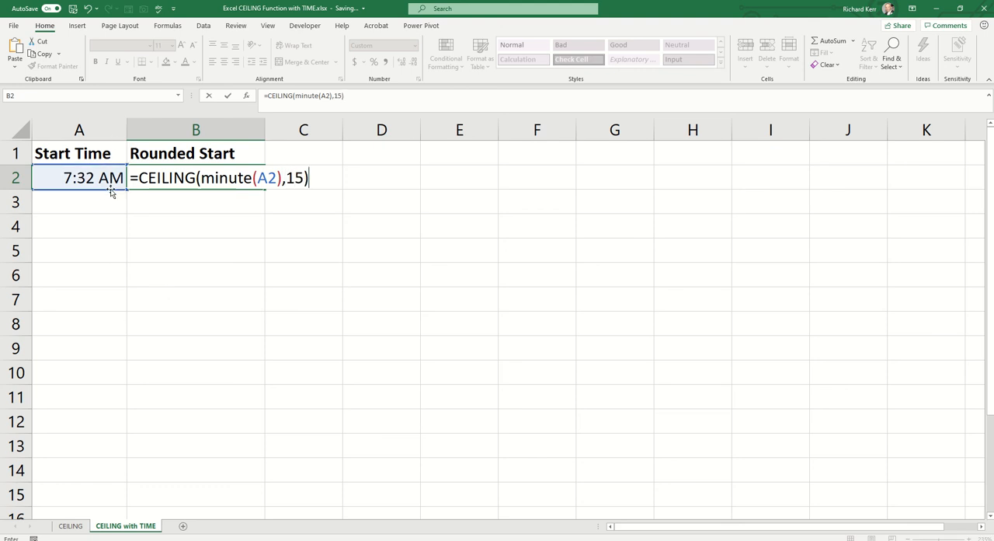
key("Return")
Step: Format the Rounded Start result in B2 as a Number with no decimal places
left_click(203, 178)
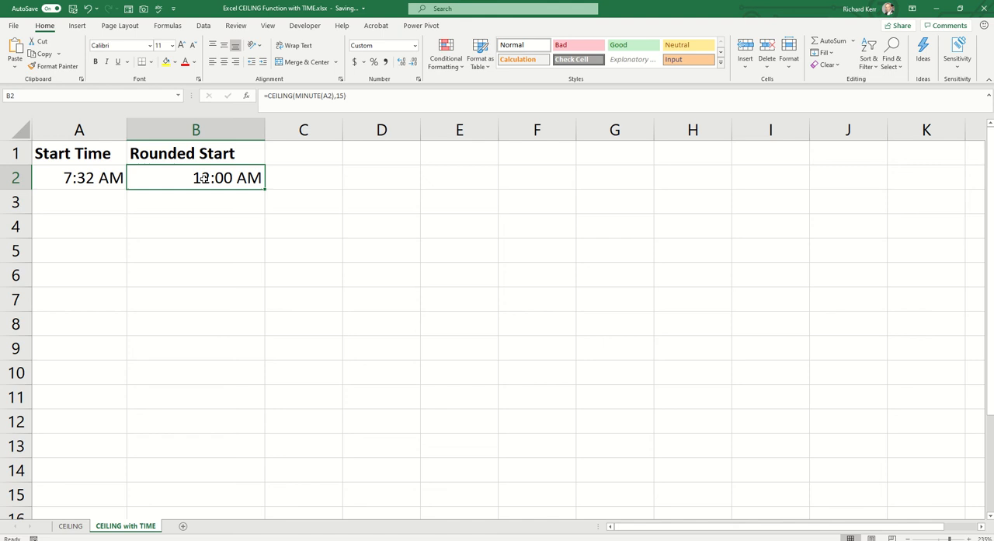
left_click(415, 46)
left_click(411, 91)
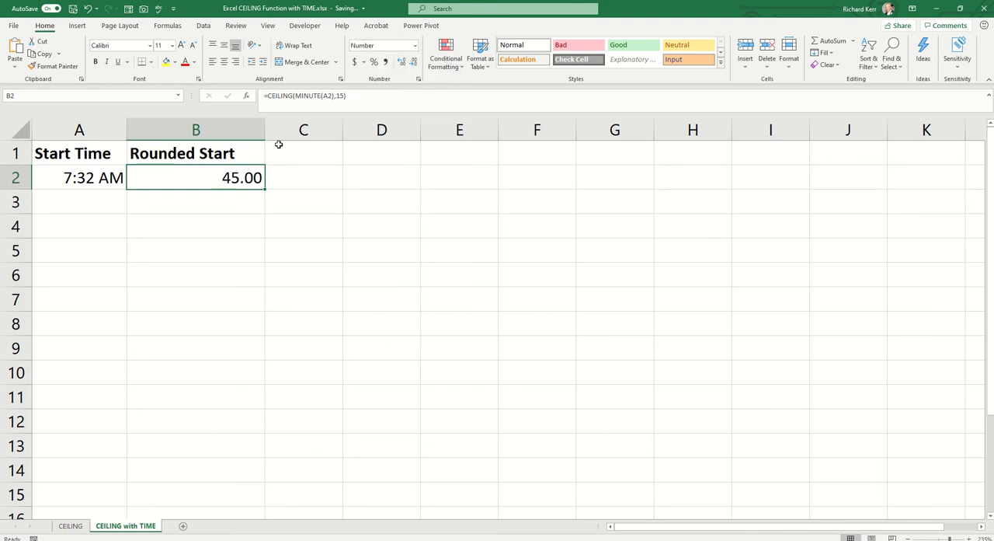
left_click(409, 62)
left_click(408, 62)
Step: Set the start time in A2 to 7:50
left_click(63, 179)
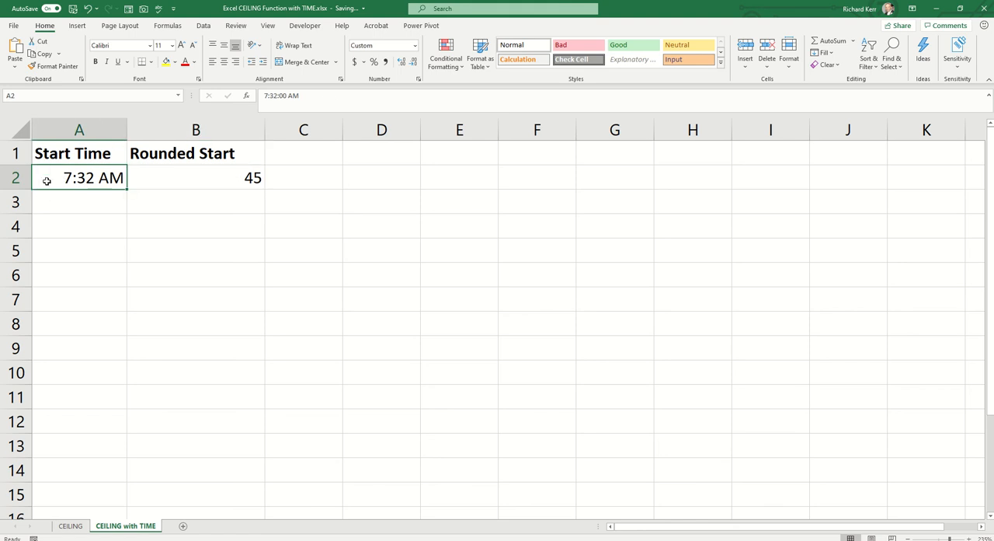
type("7")
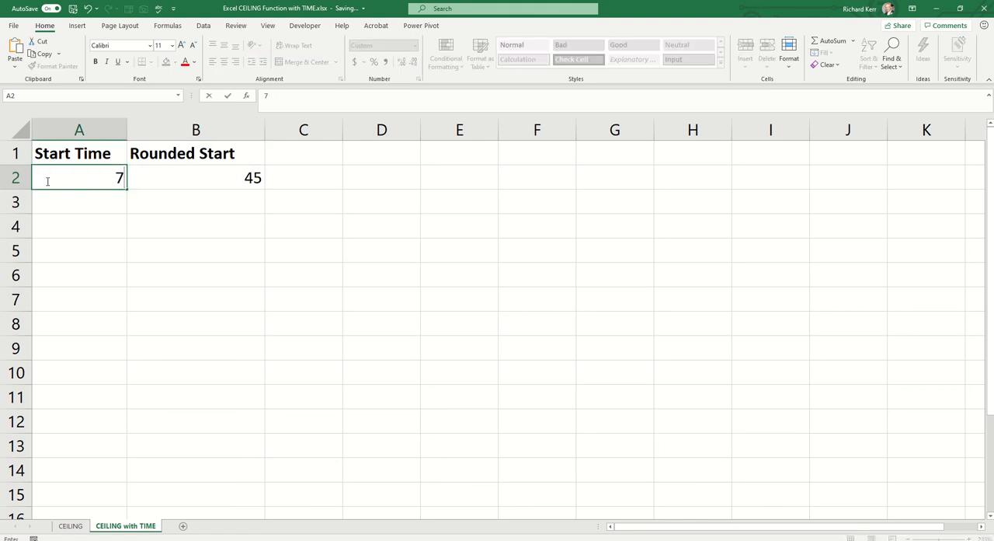
type(":50")
key("Return")
Step: Extend the Rounded Start formula in B2 to =TIME(HOUR(A2),CEILING(MINUTE(A2),15),0)
key("Up")
key("Right")
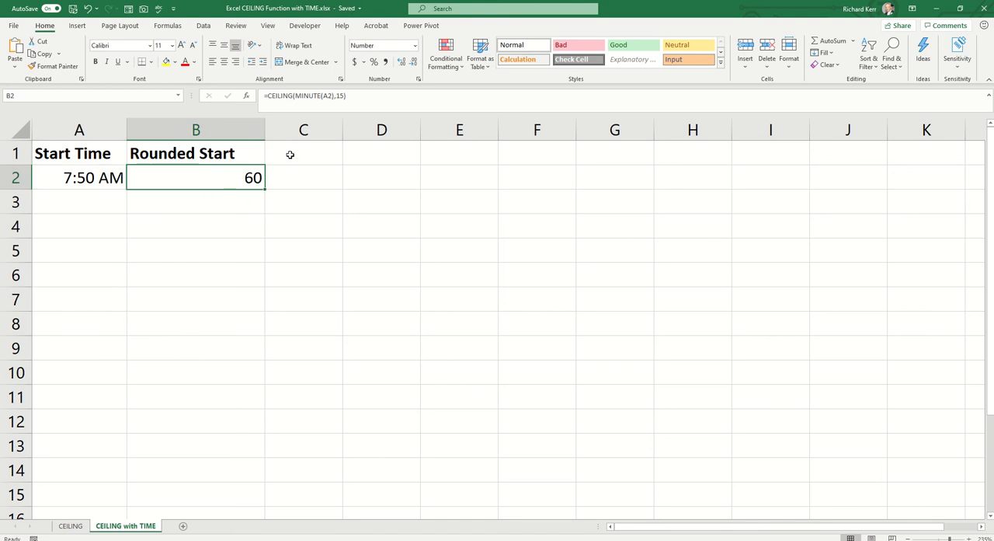
double_click(200, 172)
left_click(140, 178)
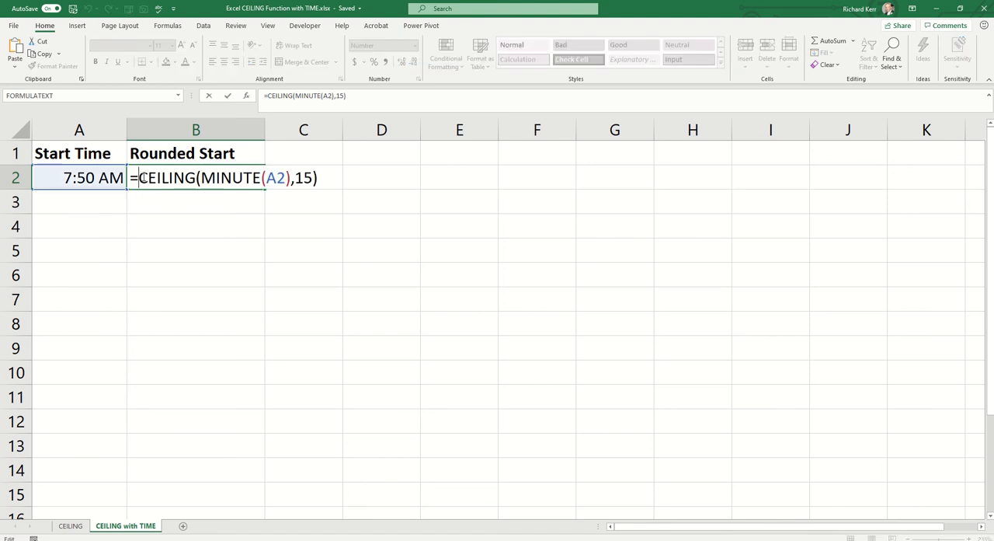
type("time(")
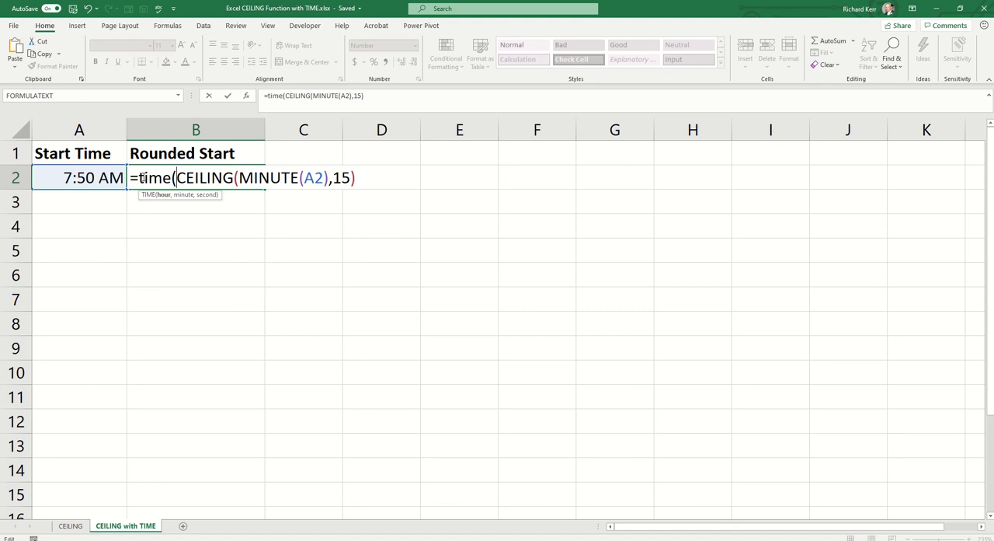
type("hour(")
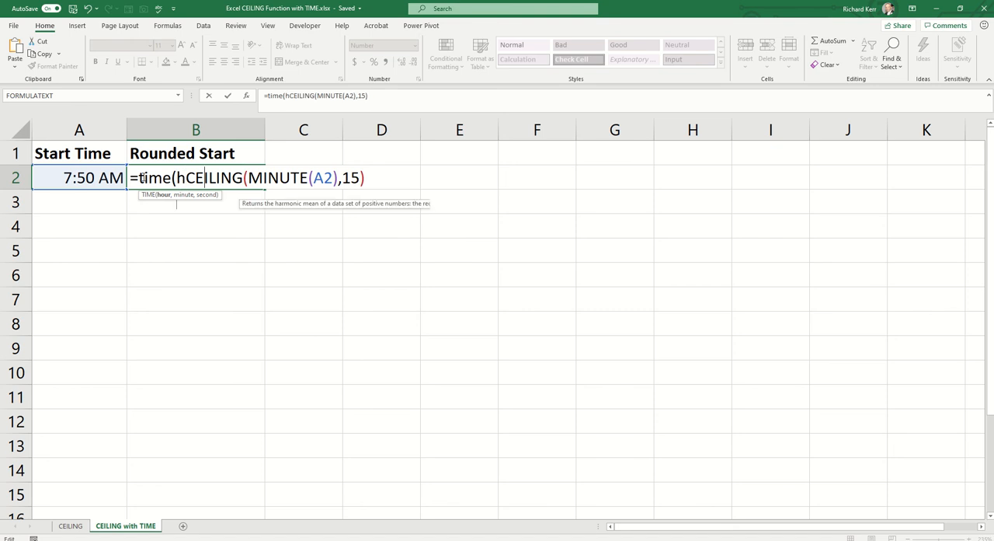
left_click(89, 180)
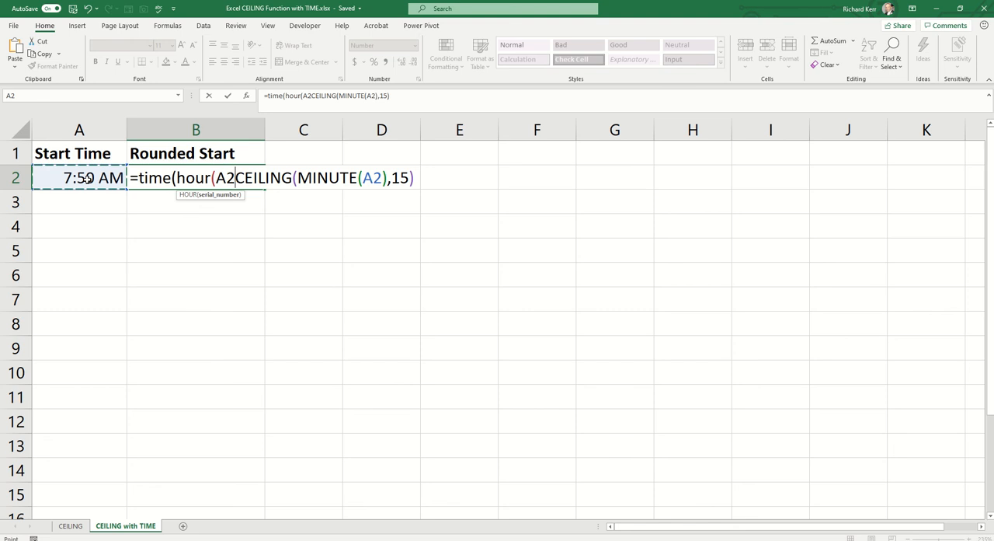
type("),")
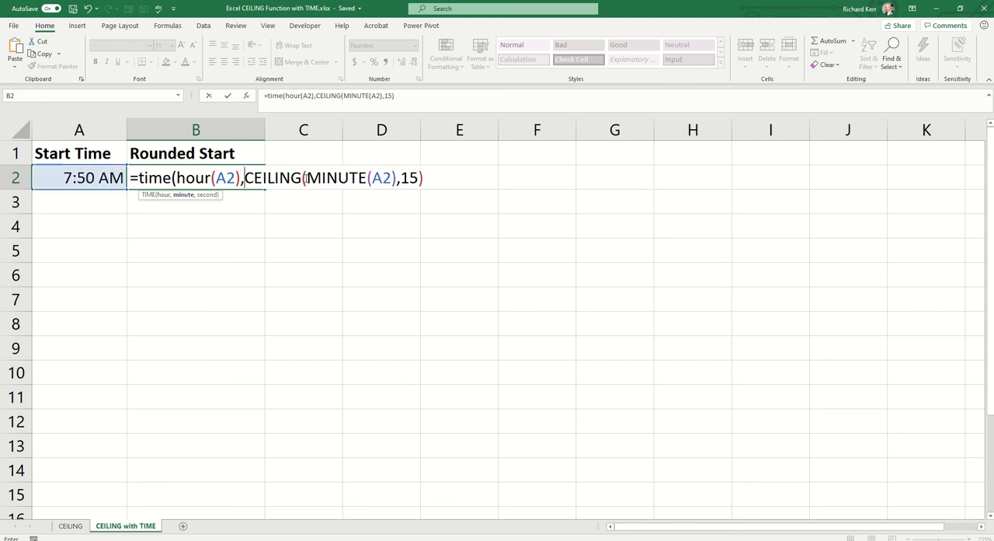
left_click(431, 181)
type(",0)")
key("Return")
key("Up")
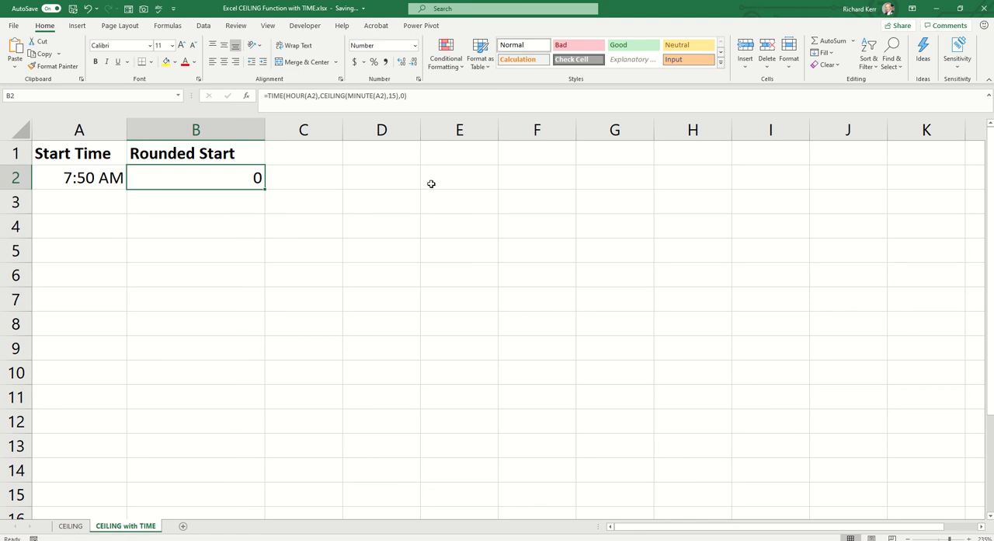
Step: Format the Rounded Start result in B2 as a Time with the 1:30 PM type
left_click(415, 45)
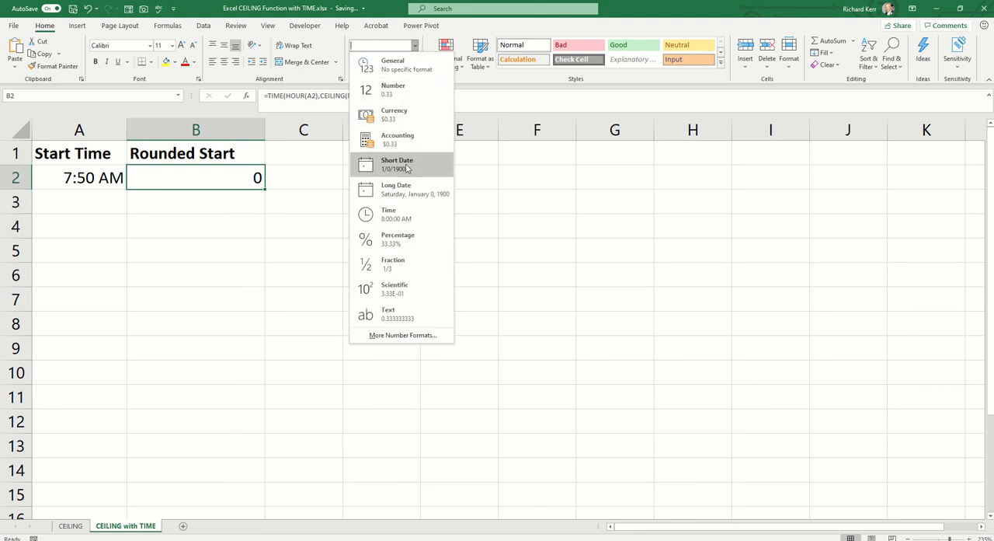
left_click(413, 213)
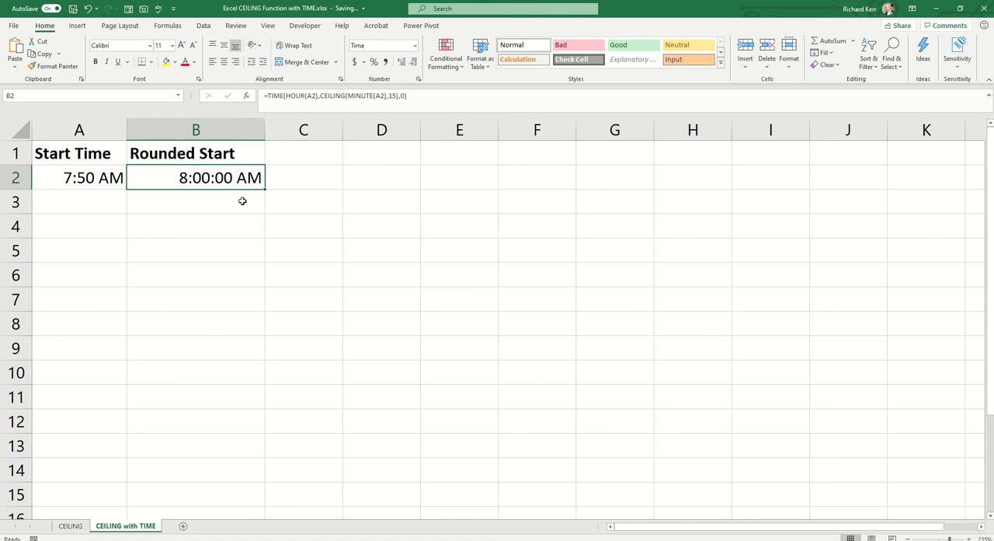
left_click(416, 46)
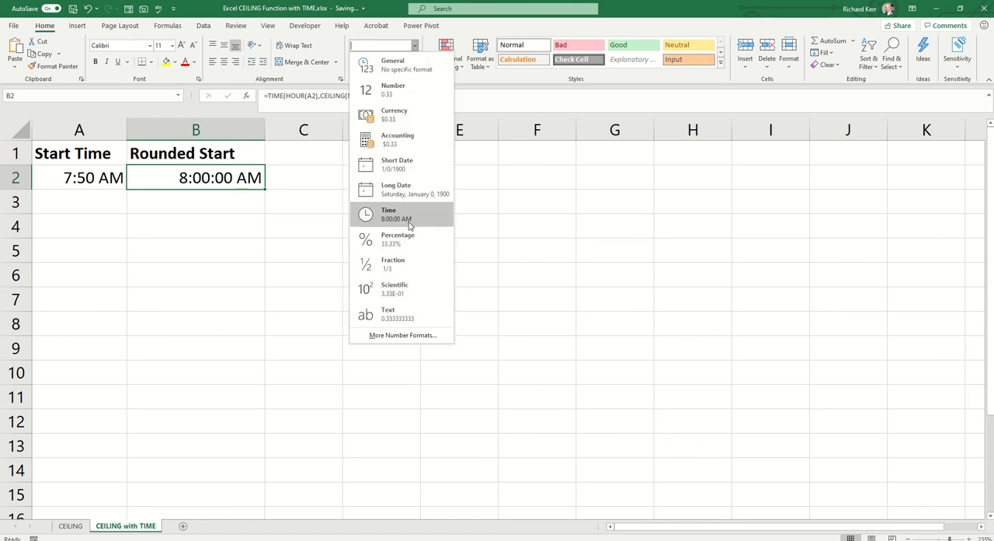
right_click(189, 176)
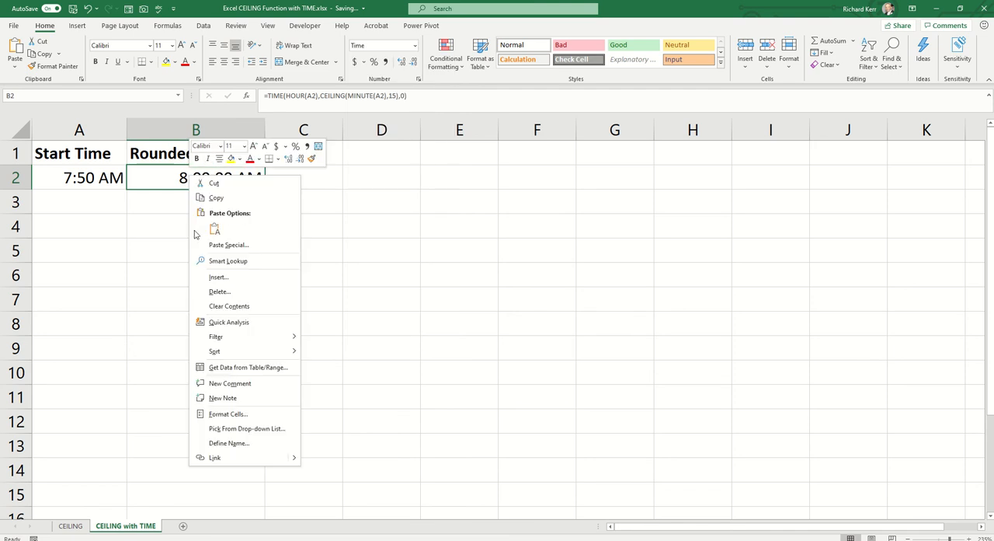
left_click(254, 414)
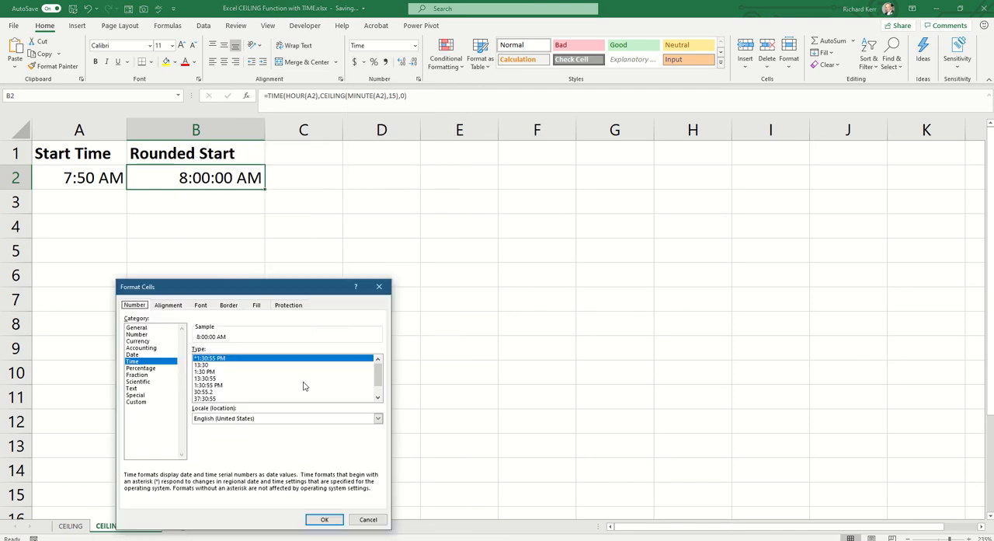
left_click(214, 372)
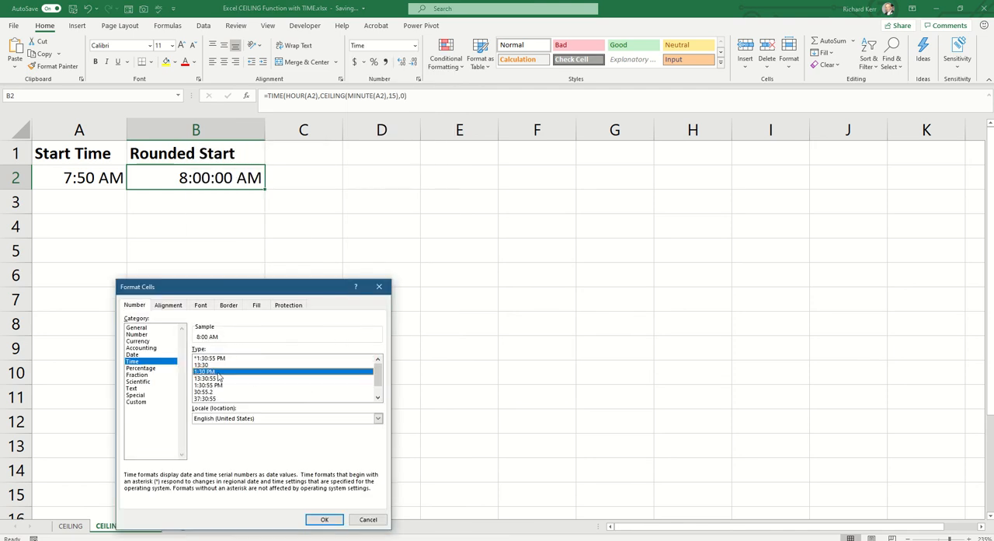
left_click(325, 519)
Step: Change the start time in A2 to 7:59 to test the rounding formula
left_click(93, 176)
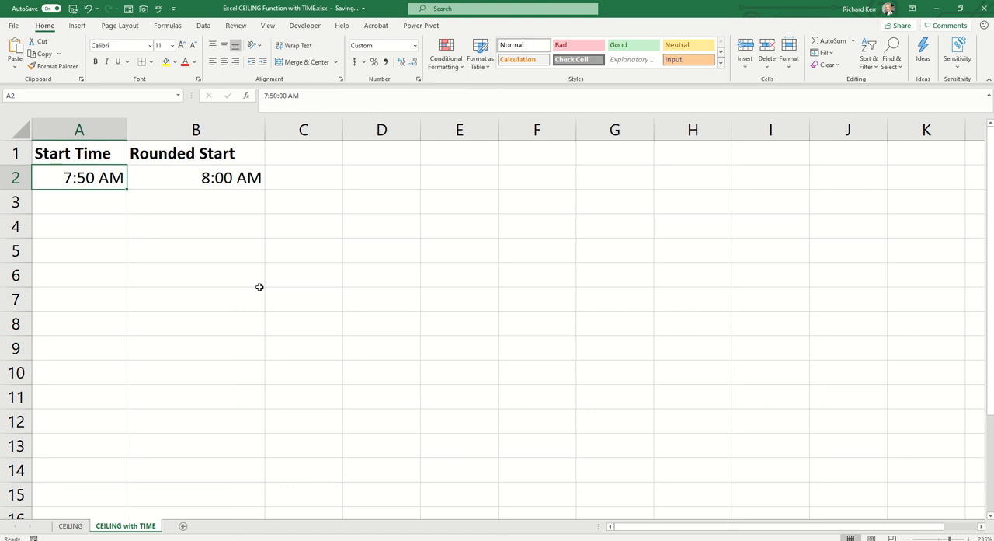
type("7:")
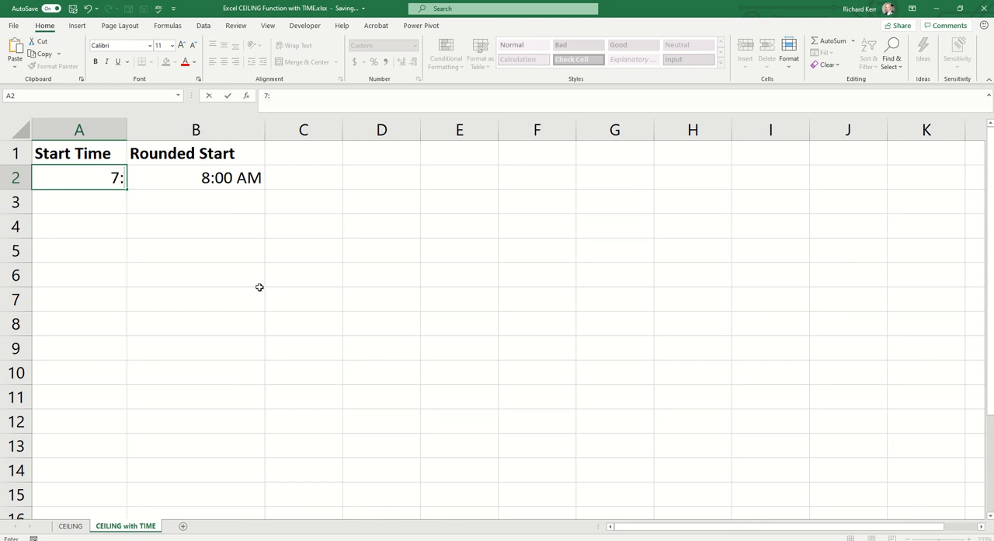
type("59")
key("Return")
key("Up")
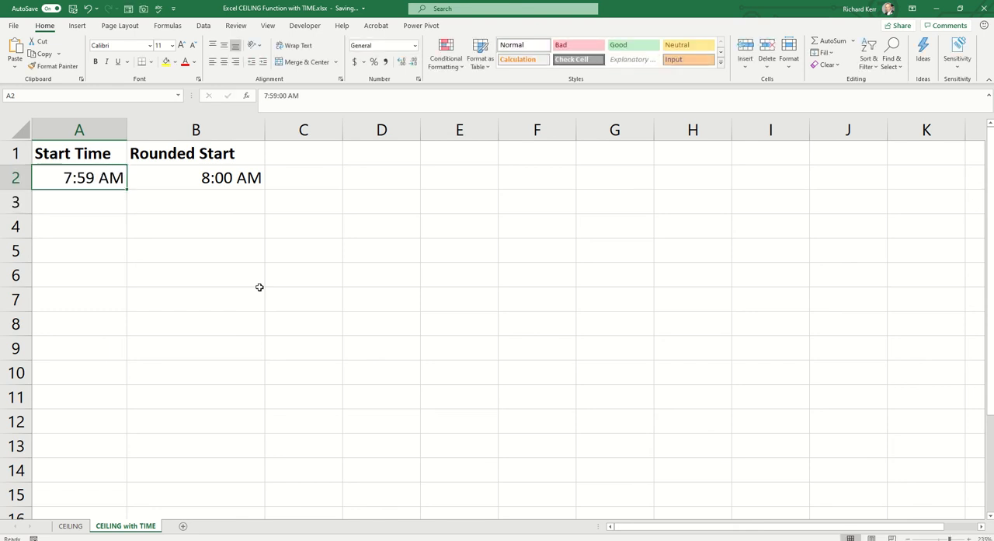
Step: Enter 8:01 as the start time in A2 to test rounding just past the hour
type("8")
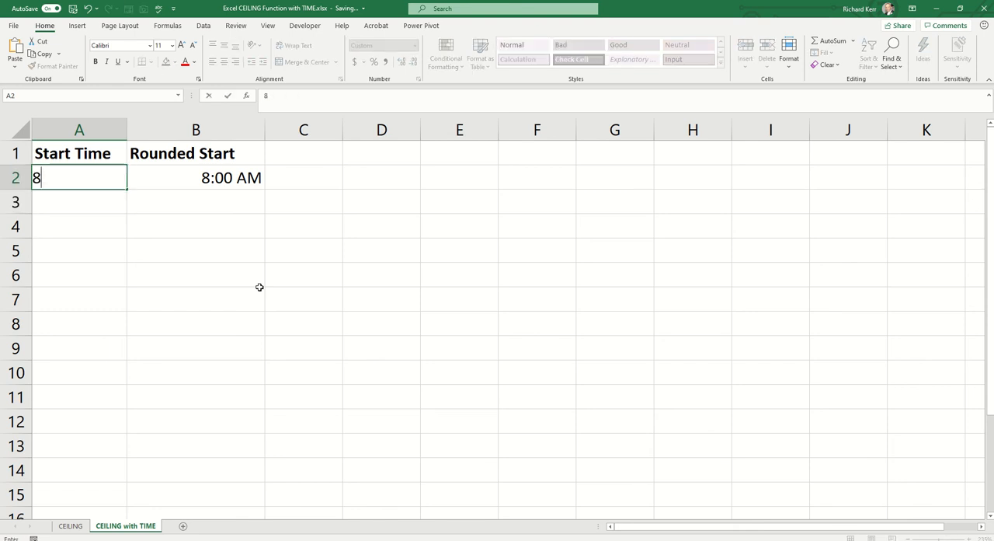
type(":012")
key("BackSpace")
key("ctrl+Return")
Step: Replace CEILING with FLOOR in the B2 formula so the start time's minutes round down to a multiple of 15
key("Right")
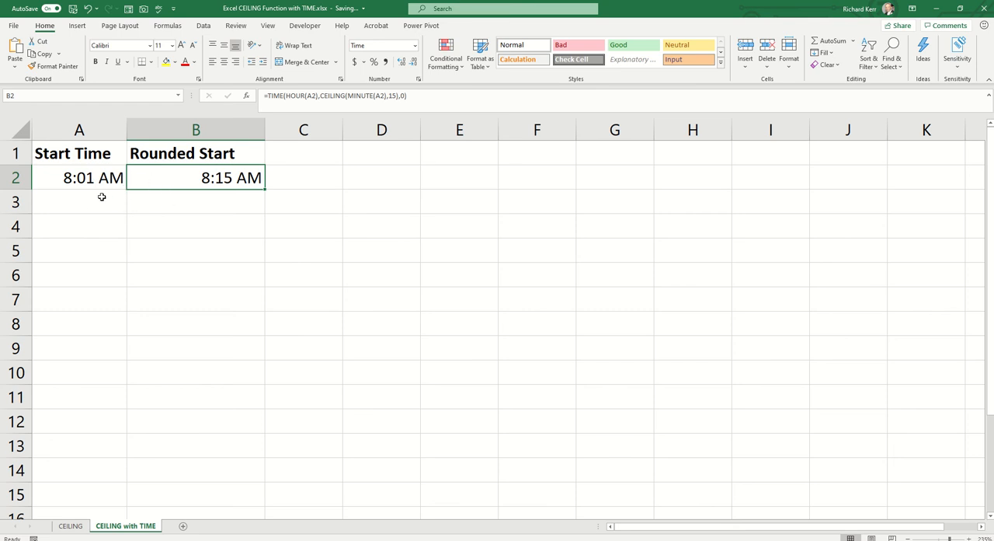
double_click(225, 179)
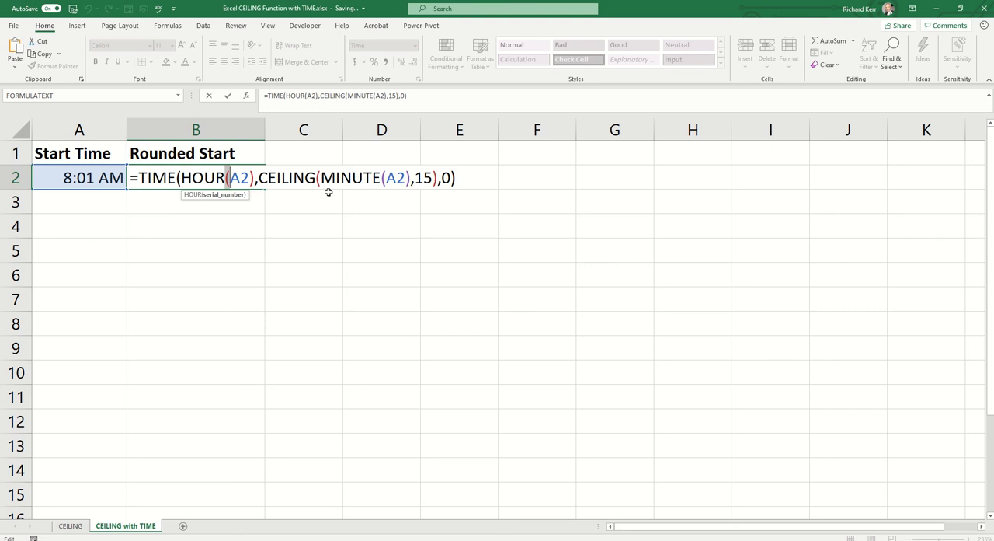
left_click_drag(317, 178, 259, 178)
type("f")
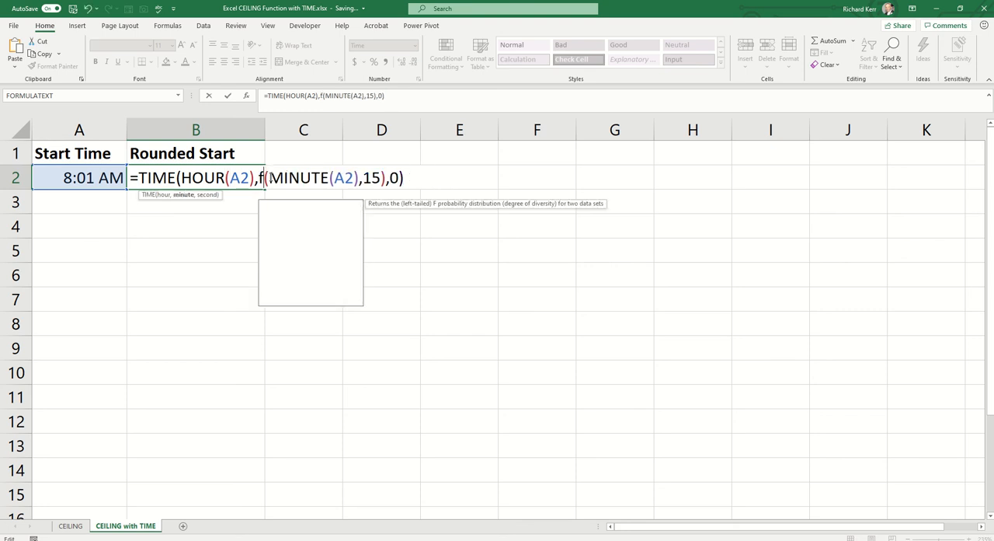
type("loor")
key("Down")
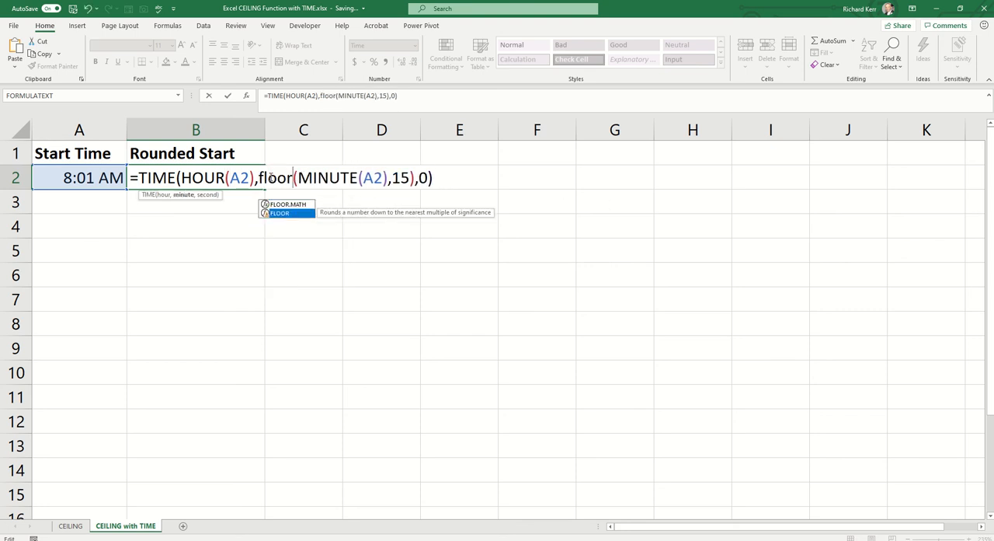
key("Tab")
key("Return")
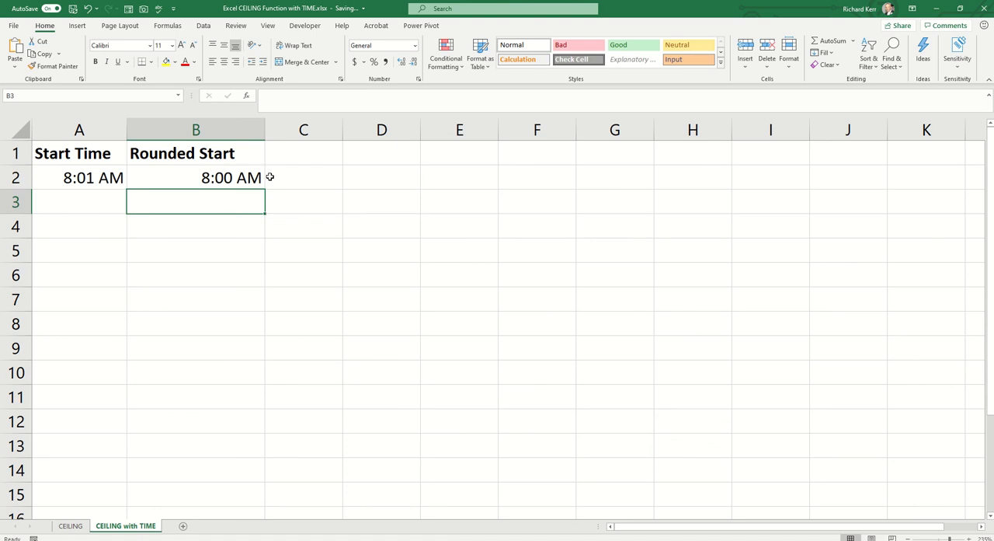
key("Up")
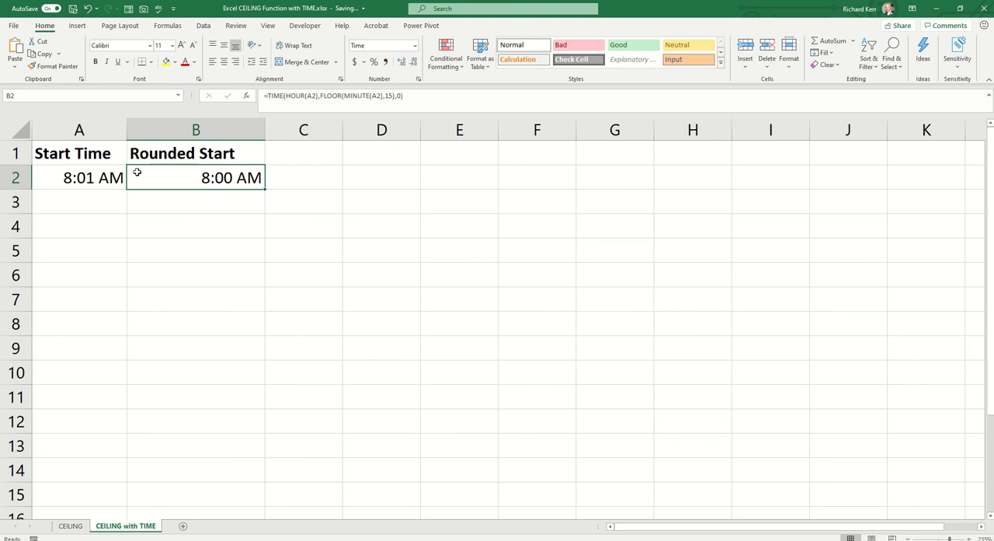
Step: Set the start time in A2 to 8:08 to test the FLOOR formula
left_click(82, 180)
type("8:08")
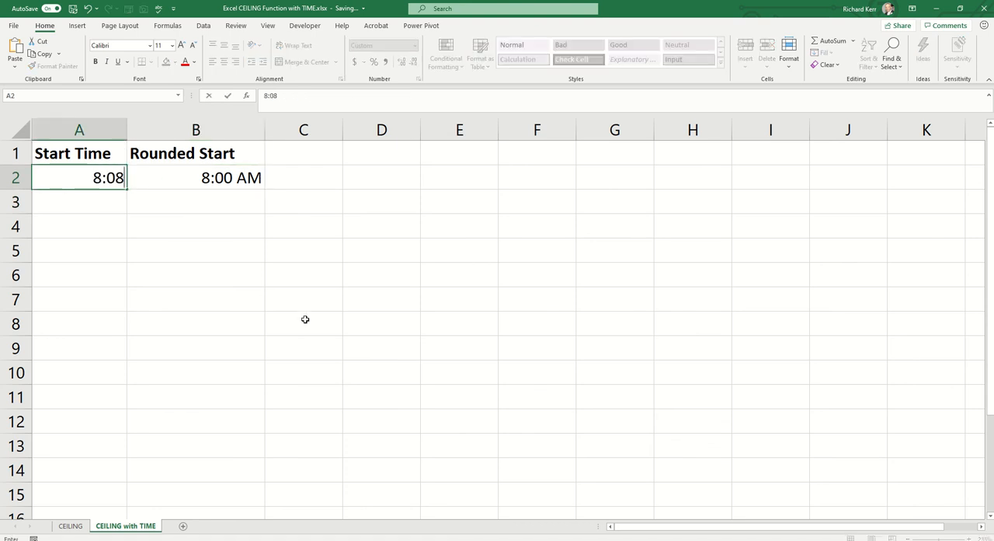
key("Return")
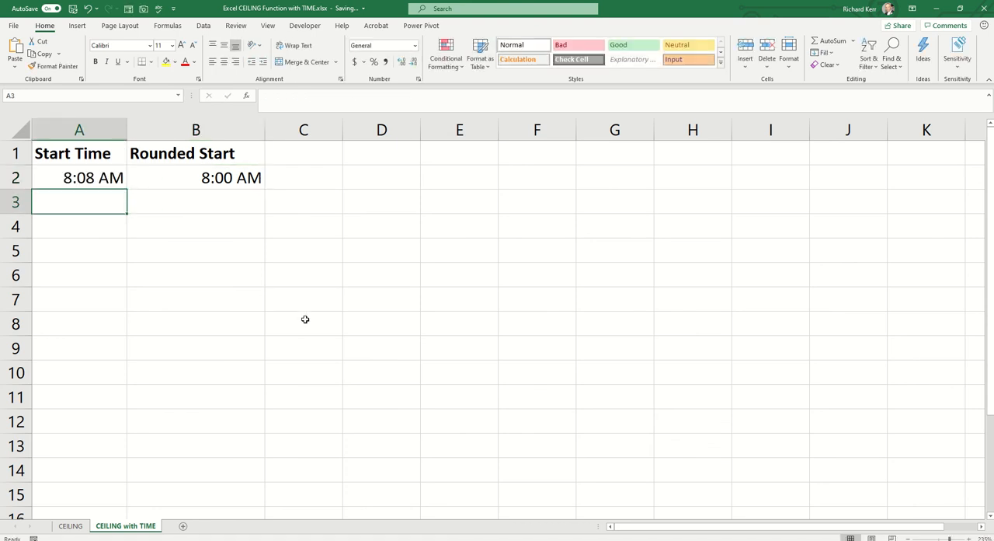
key("Up")
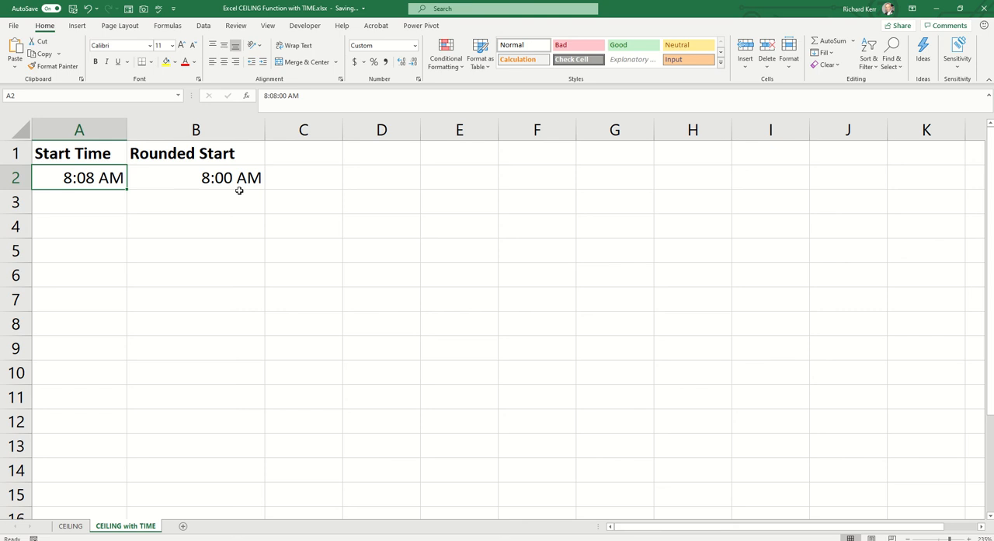